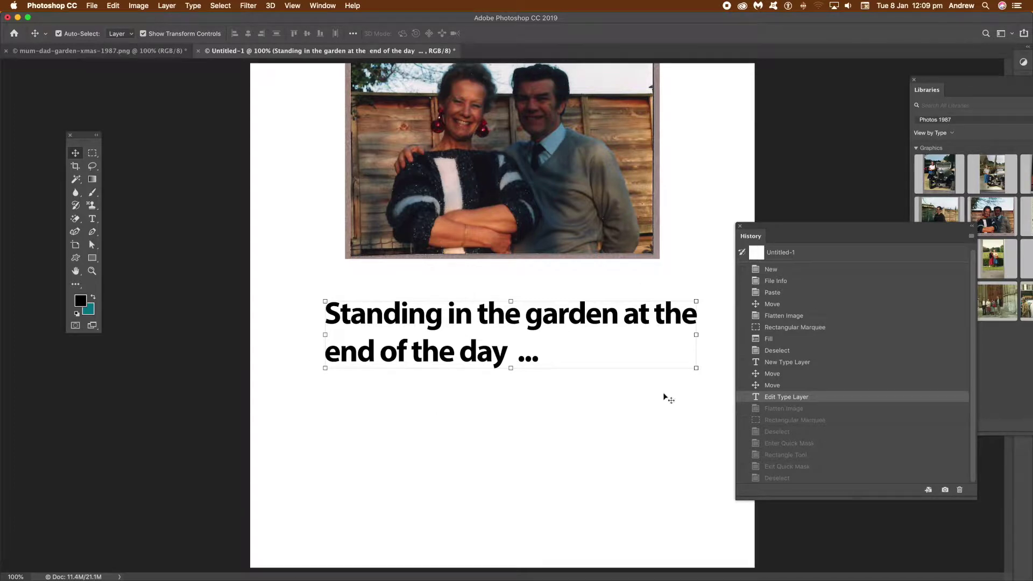
Step: Show the Layers panel, then convert the caption to a smart object with a heavy Gaussian Blur
left_click(323, 6)
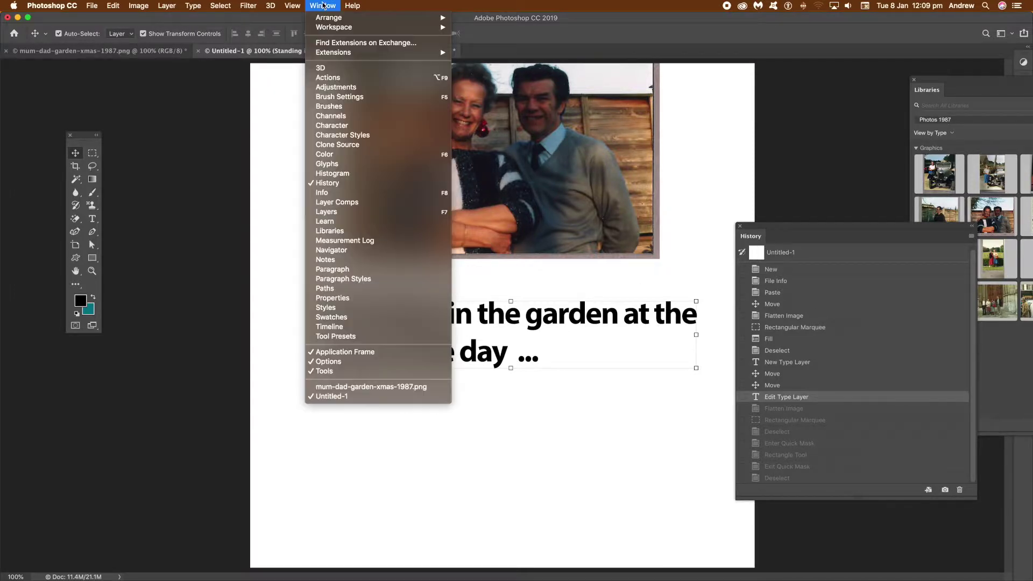
left_click(336, 211)
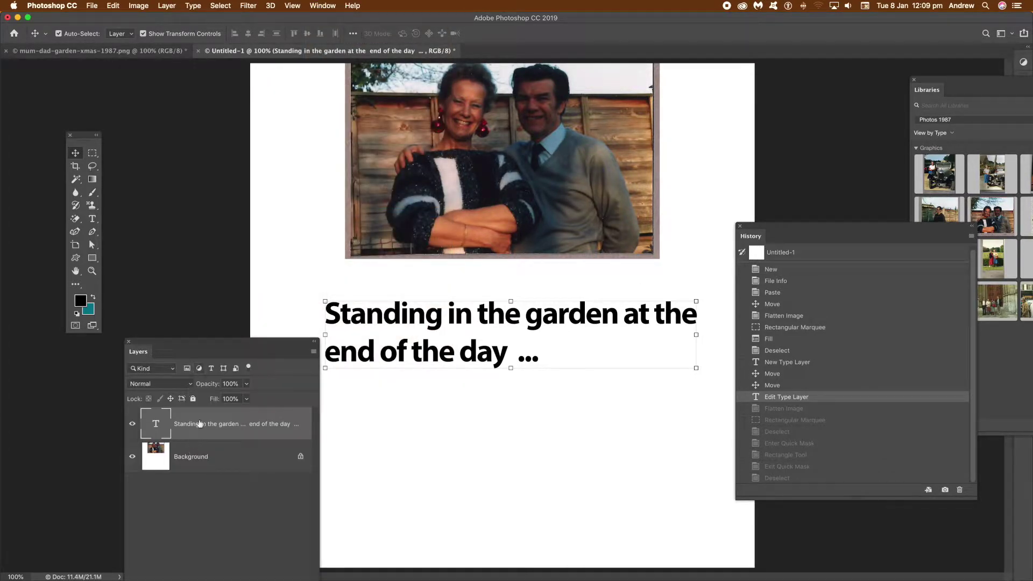
left_click(253, 6)
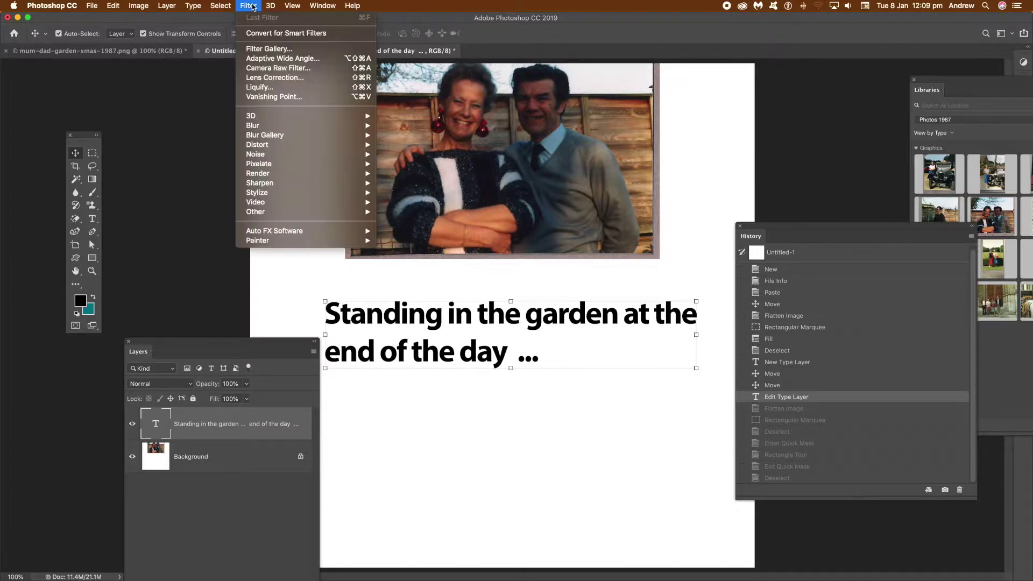
mouse_move(269, 125)
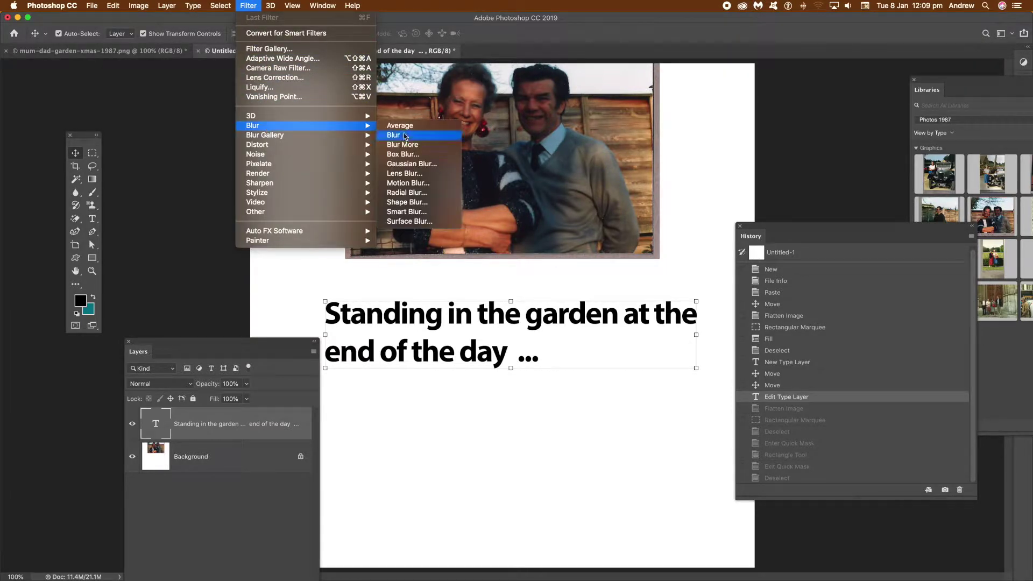
left_click(401, 164)
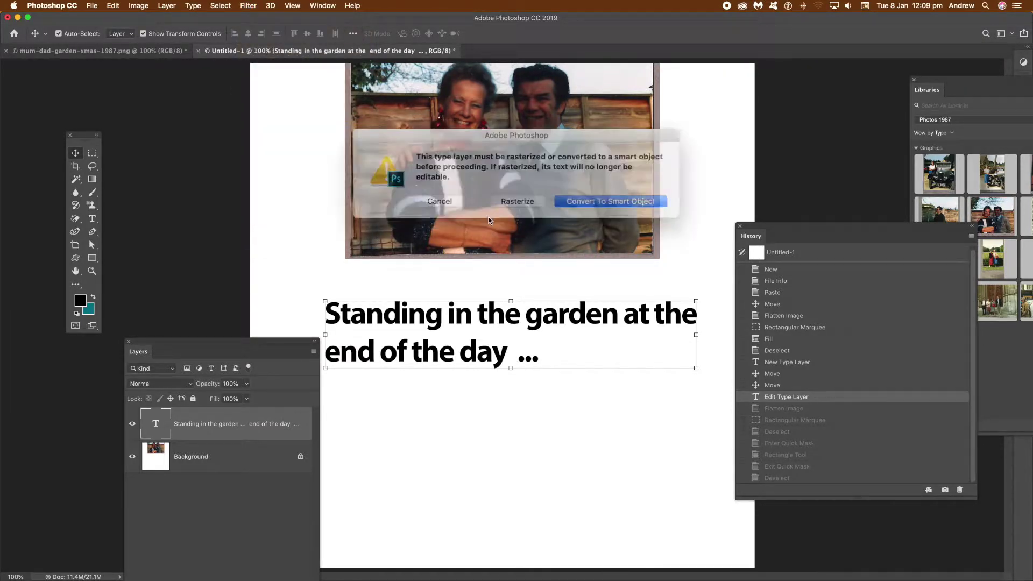
left_click(596, 197)
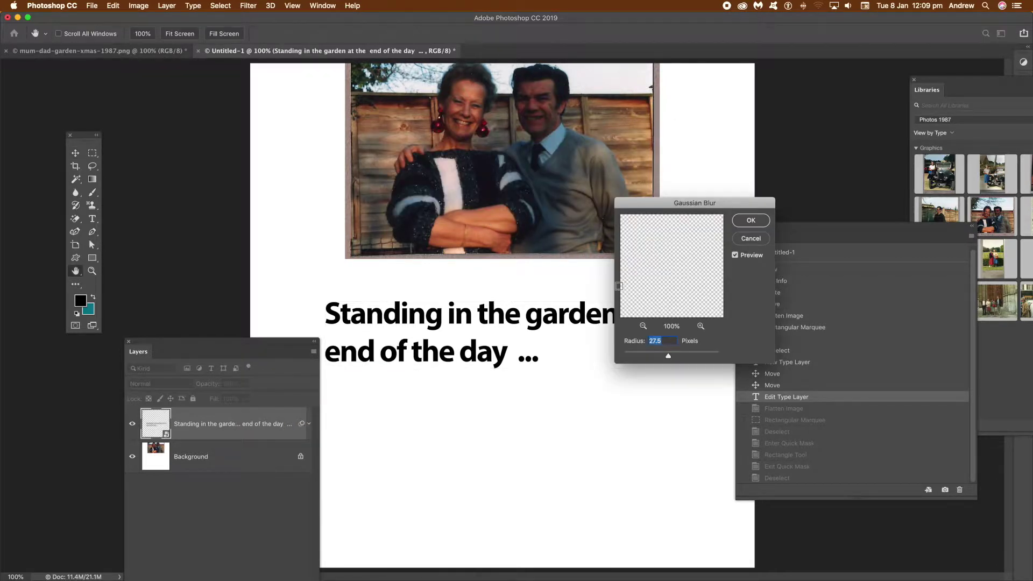
left_click_drag(650, 354, 669, 358)
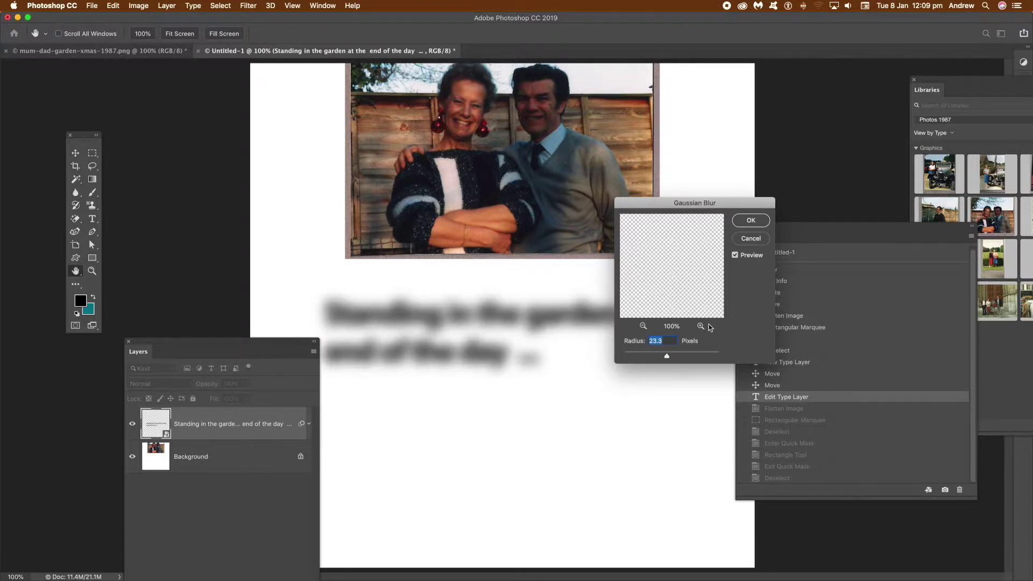
left_click(751, 222)
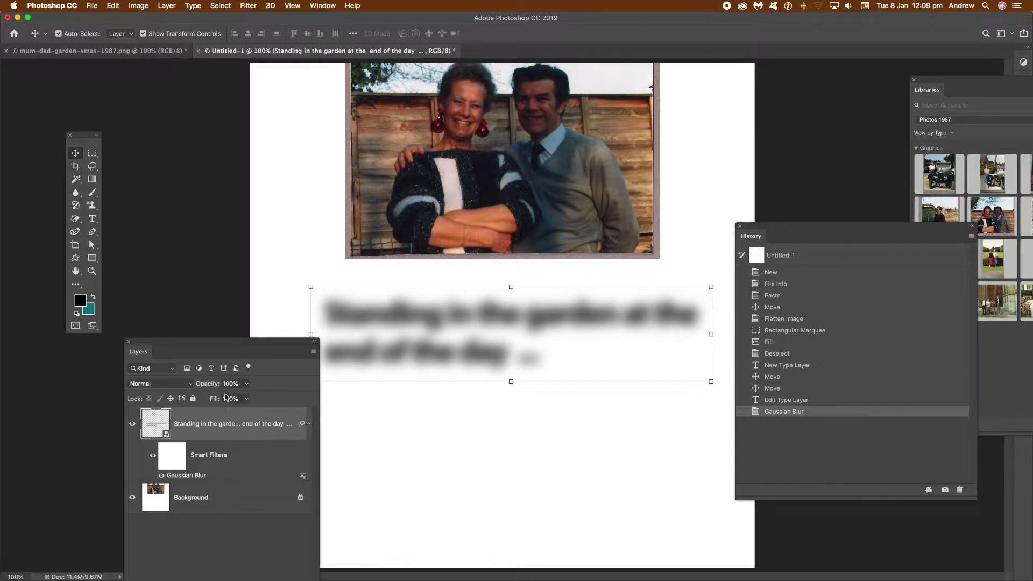
Step: Select the blur's filter mask and drag three gradients across the caption with the Gradient tool
left_click(177, 459)
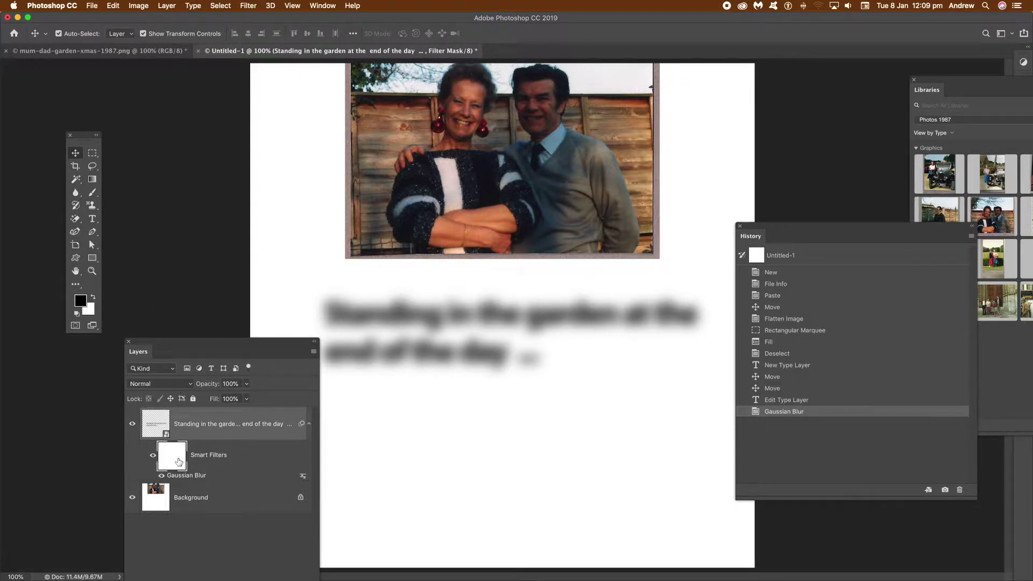
double_click(178, 460)
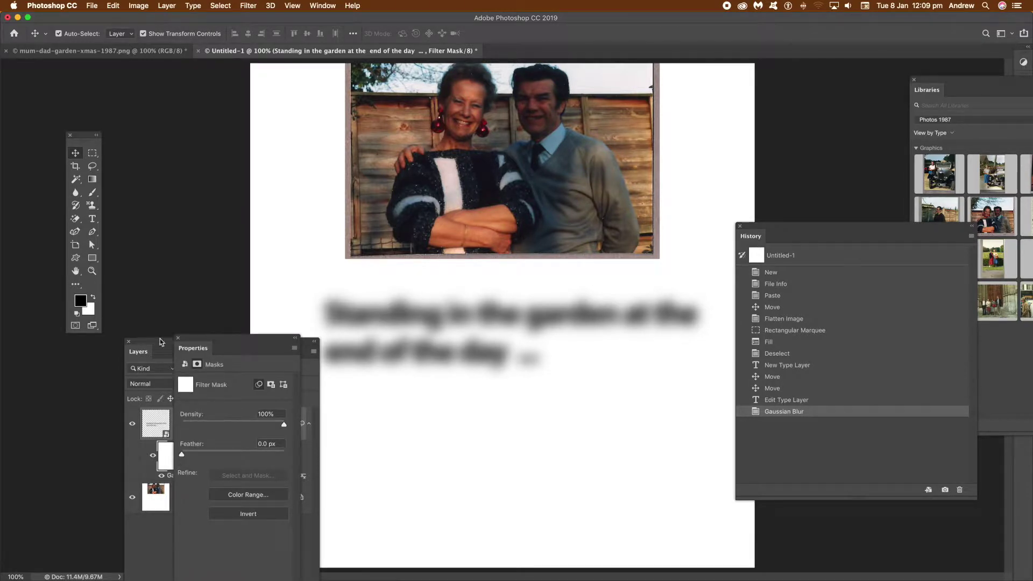
left_click(179, 339)
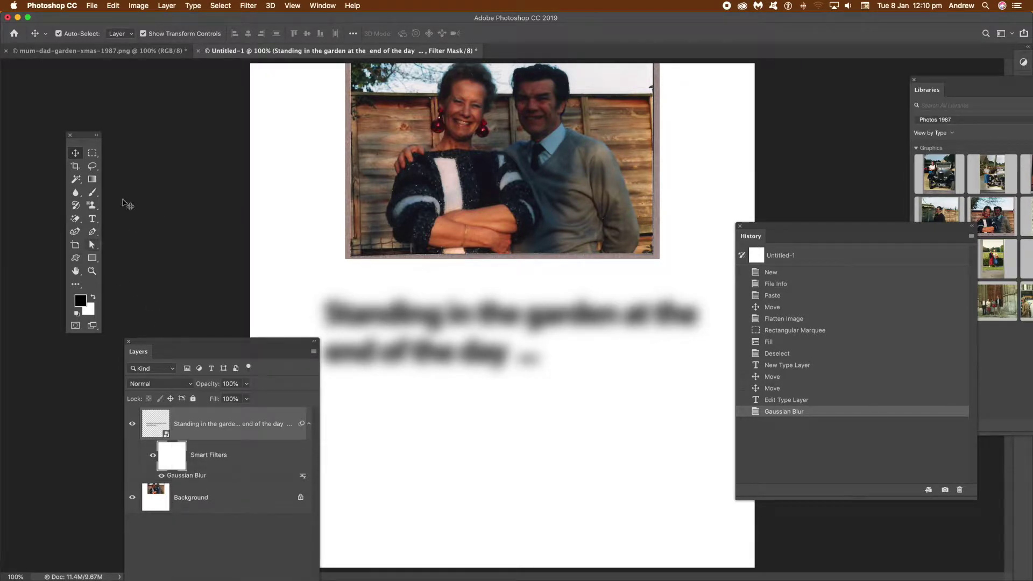
left_click(94, 180)
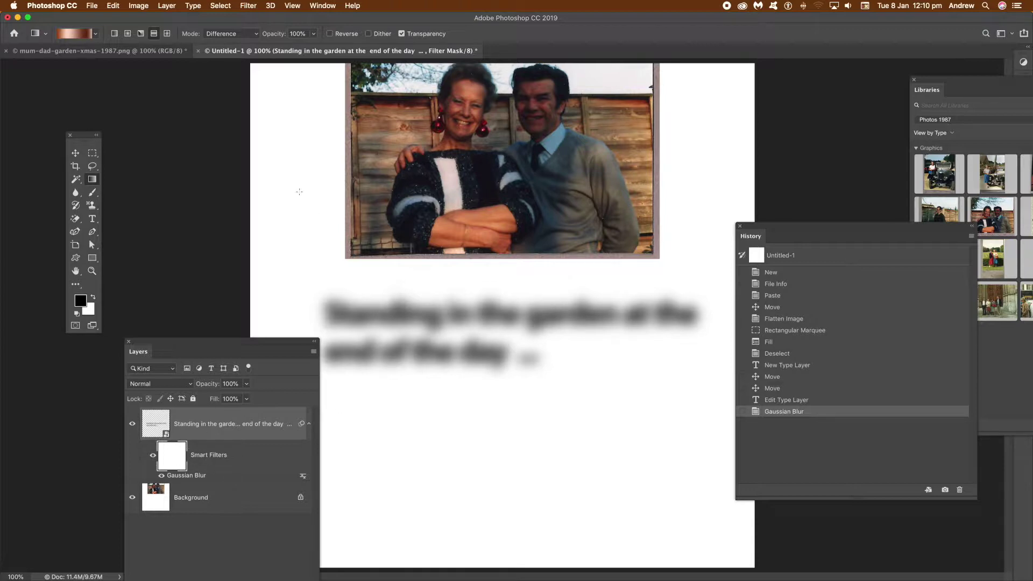
left_click_drag(299, 192, 630, 444)
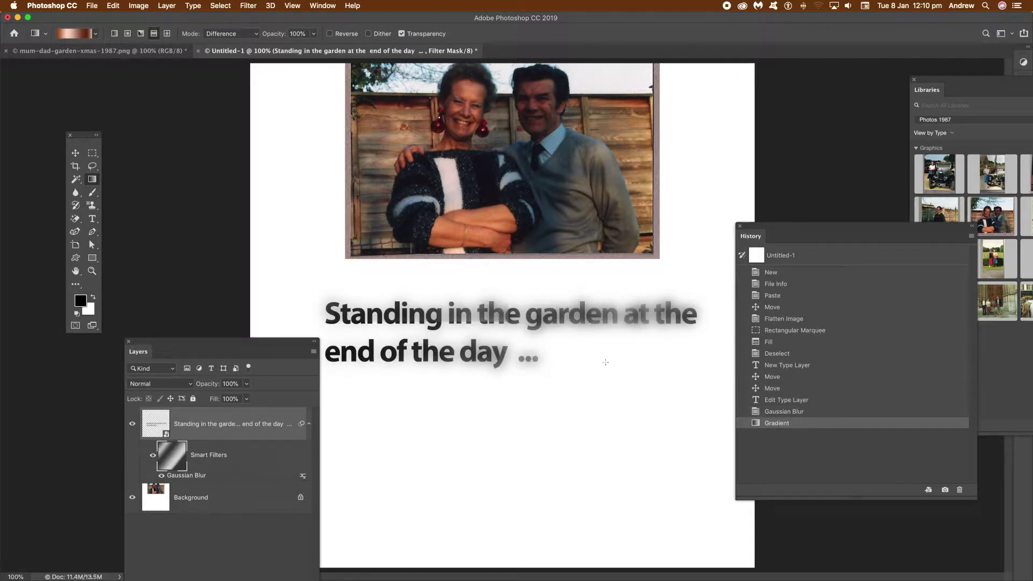
left_click_drag(637, 458, 542, 207)
left_click_drag(426, 310, 301, 355)
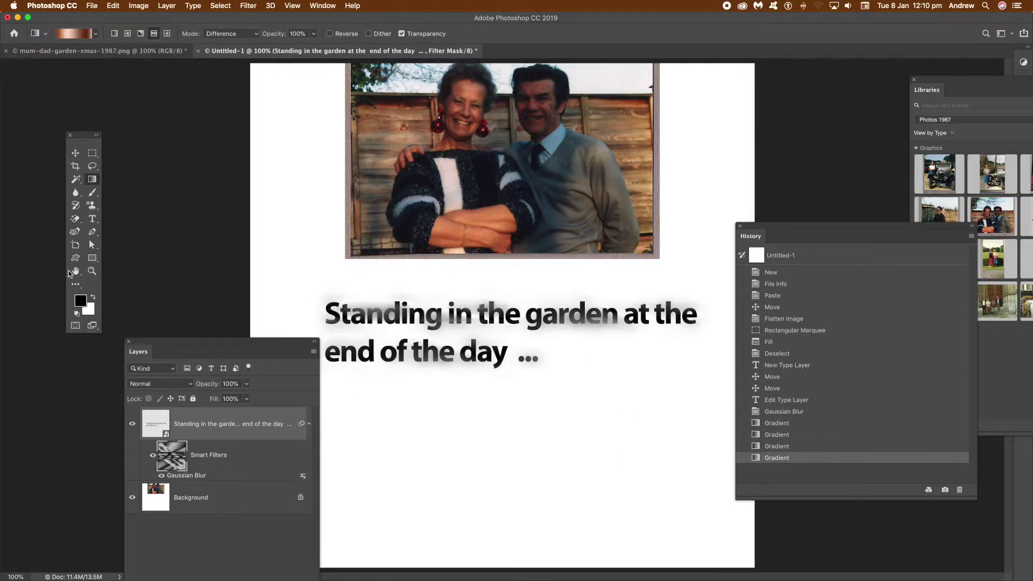
Step: Switch to the black-to-white gradient preset and redraw gradients so the right side is sharp
left_click(95, 34)
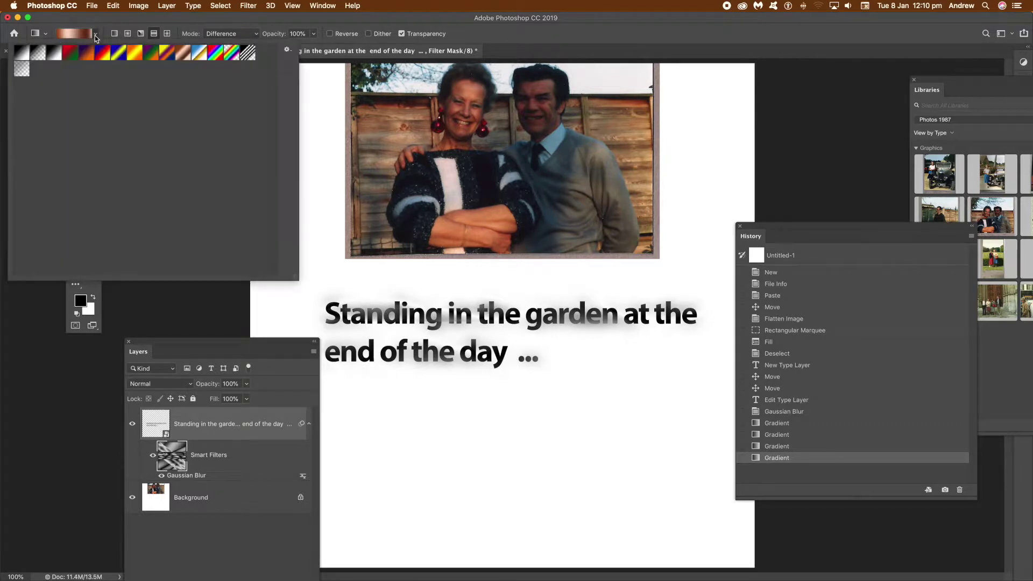
left_click(54, 52)
left_click(478, 279)
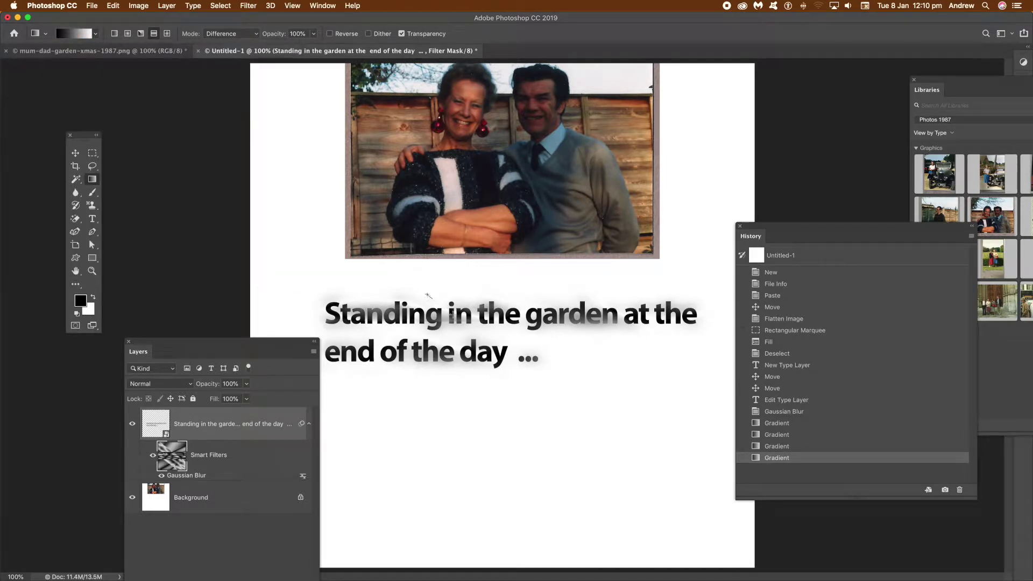
left_click_drag(428, 295, 513, 369)
left_click_drag(450, 312, 486, 251)
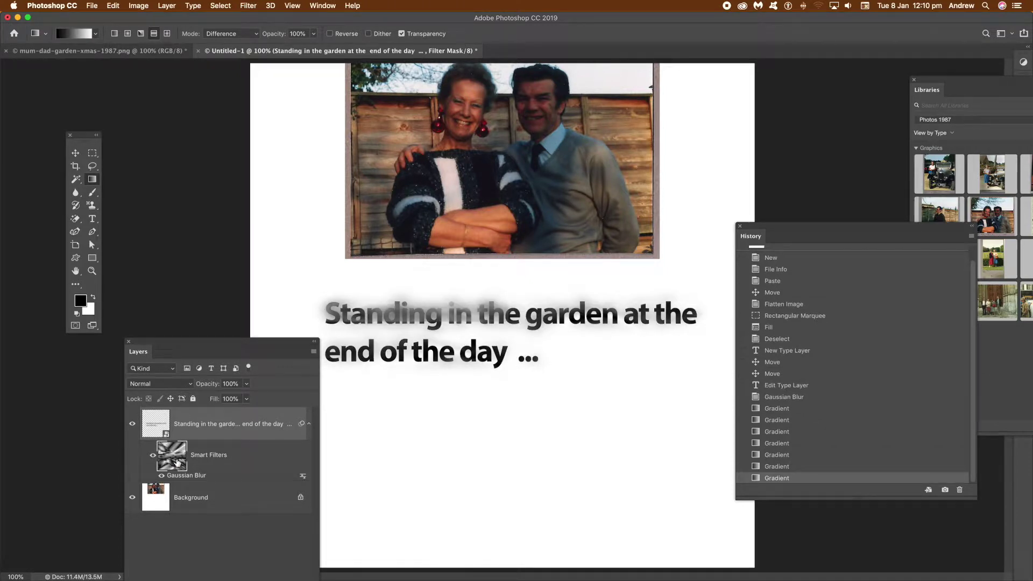
Step: Fill the filter mask with white so the whole caption is blurred
left_click(114, 6)
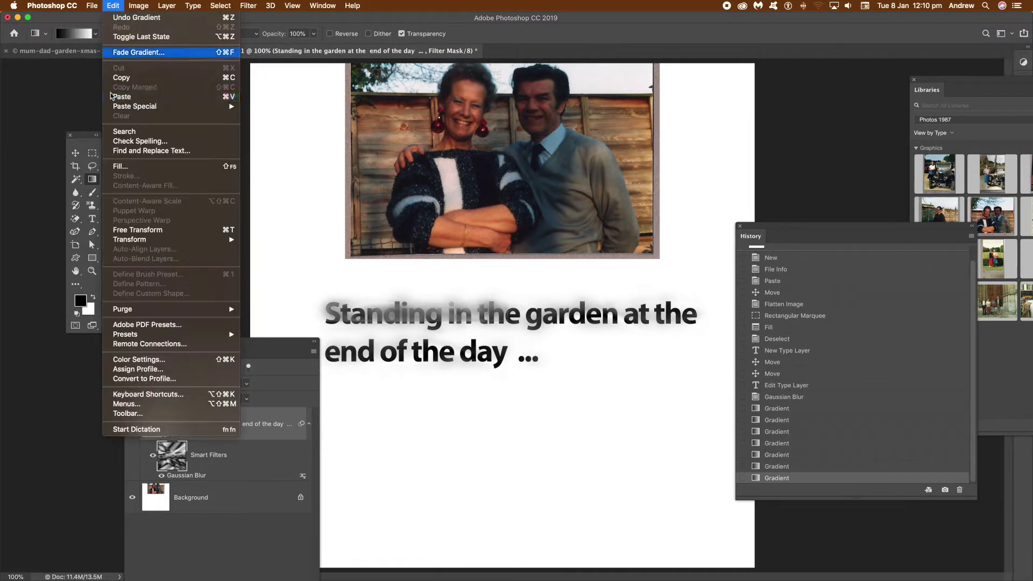
left_click(126, 167)
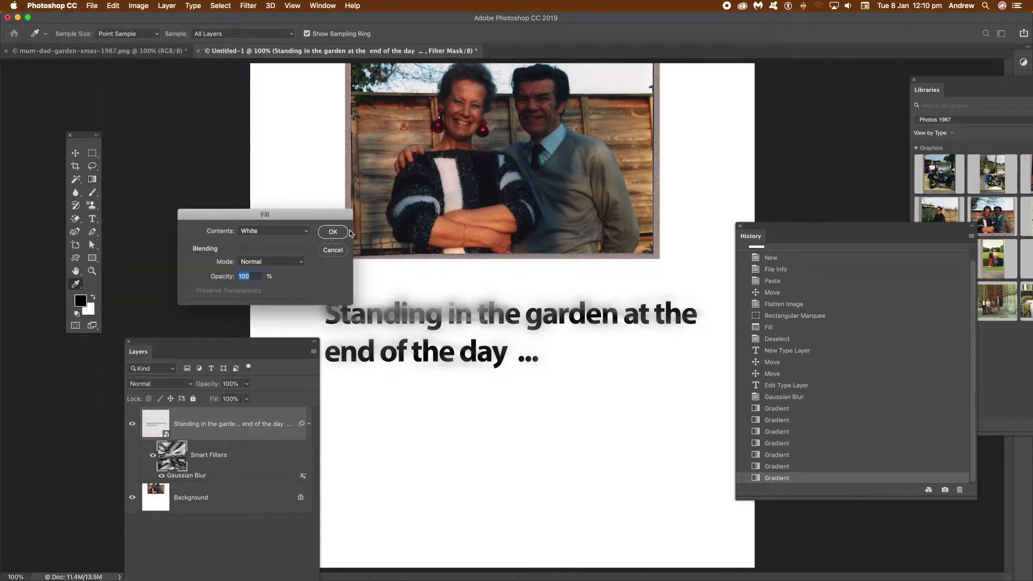
left_click(333, 232)
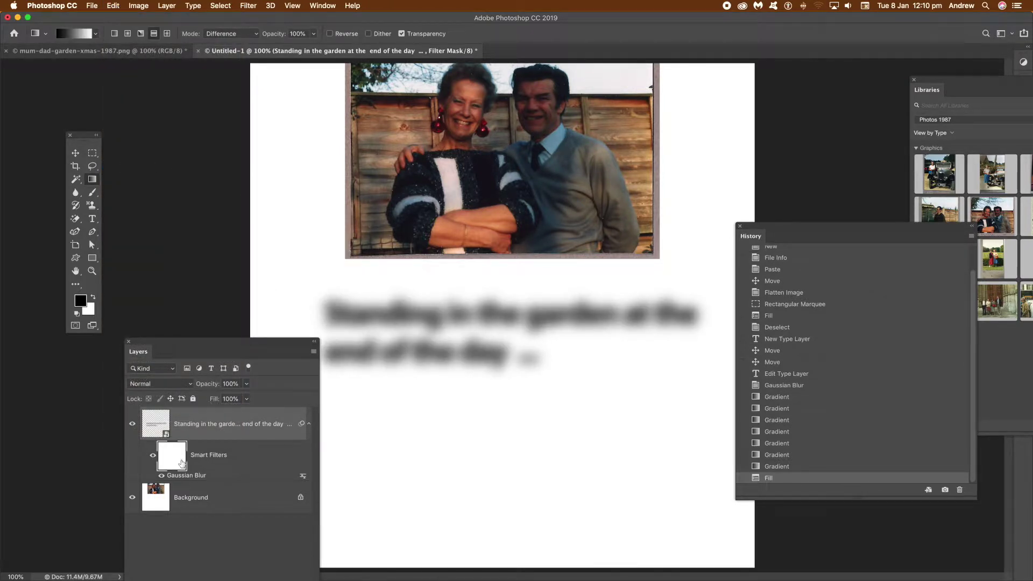
Step: Draw a rectangle over 'Standing' on the mask, then revert history to before the blur
left_click(92, 257)
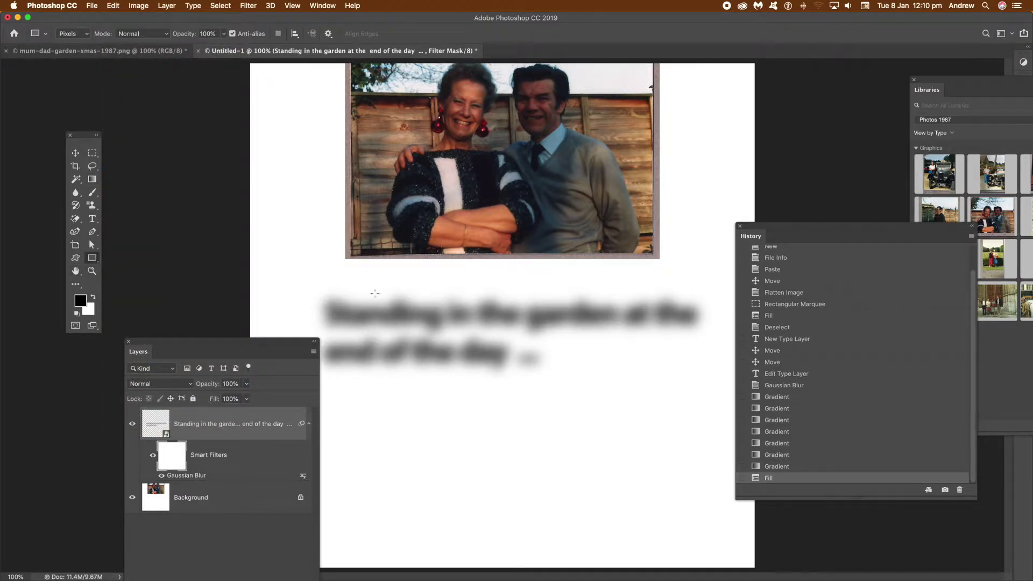
left_click_drag(314, 294, 450, 335)
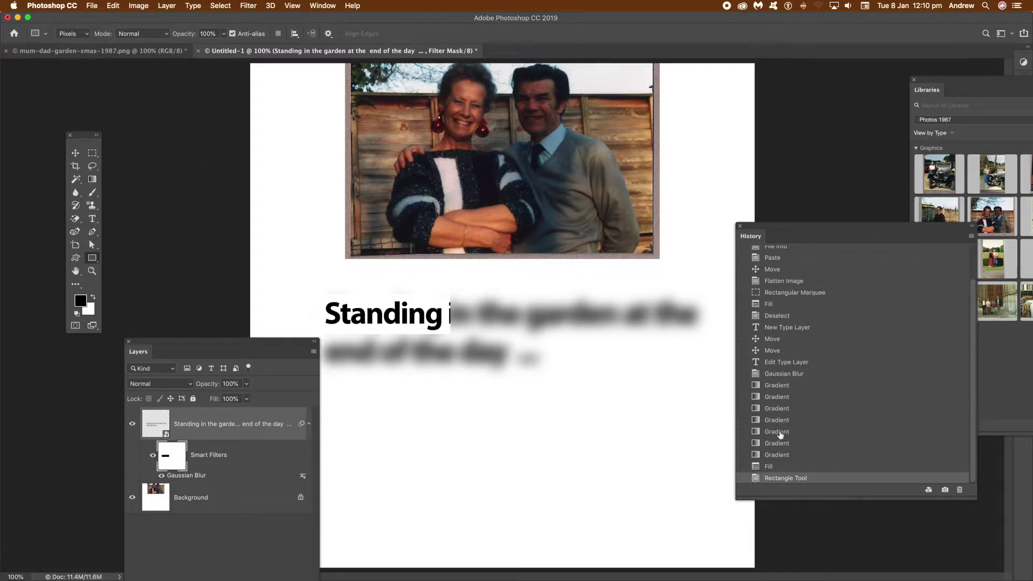
left_click(784, 365)
Step: Convert the caption to a smart object and apply a 23.3-pixel Gaussian Blur
left_click(75, 153)
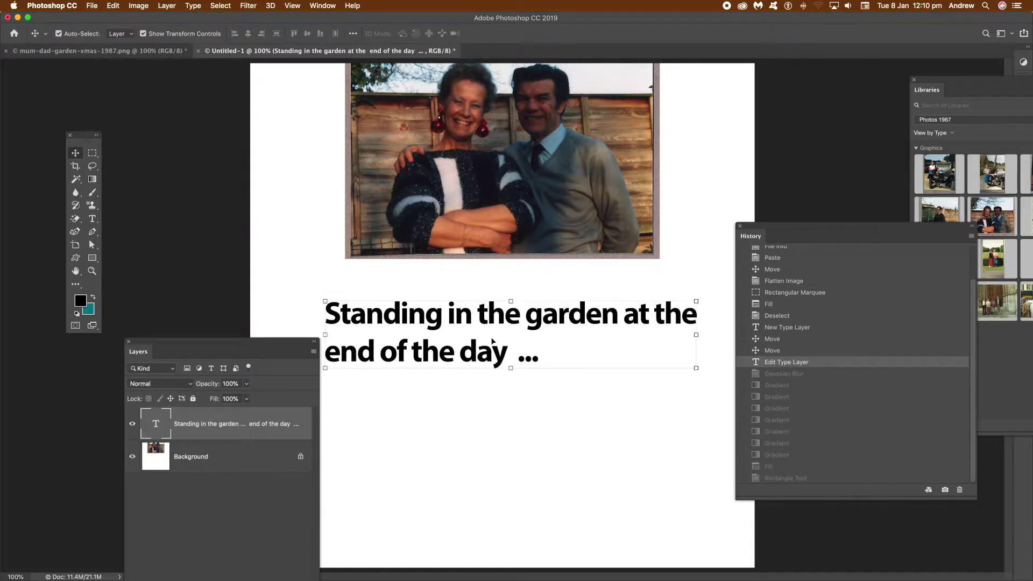
left_click(248, 6)
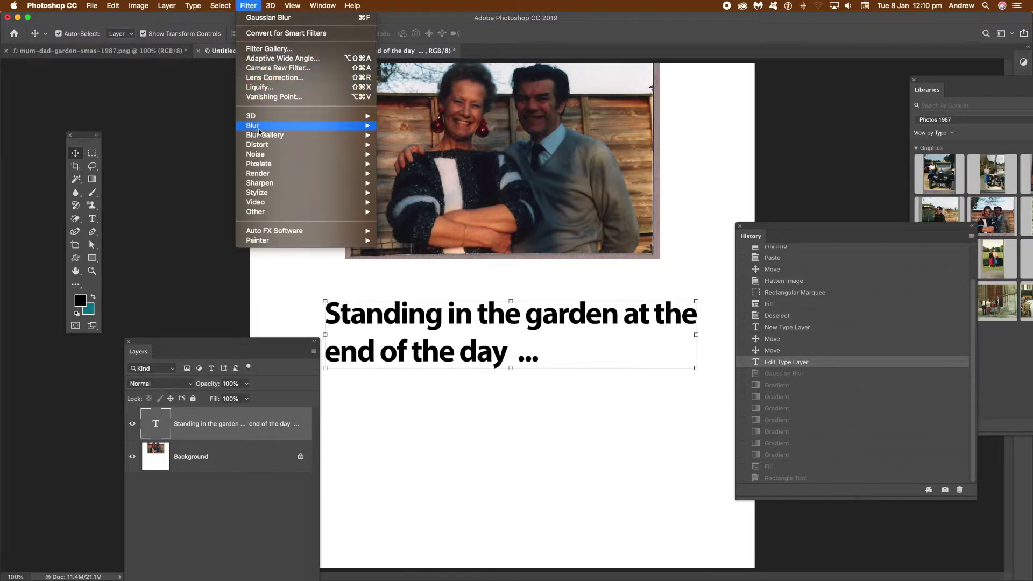
mouse_move(260, 128)
left_click(415, 212)
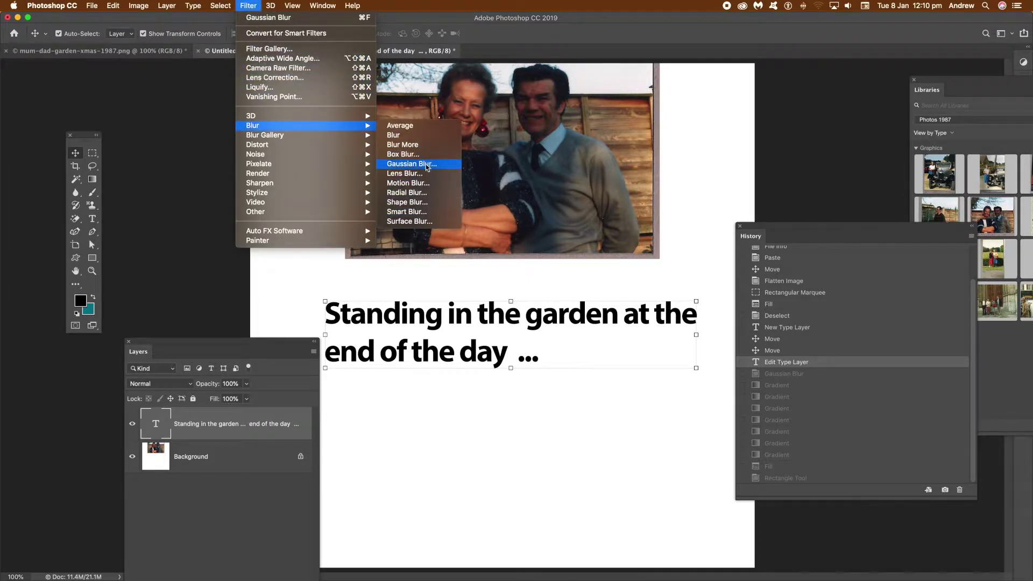
left_click(627, 203)
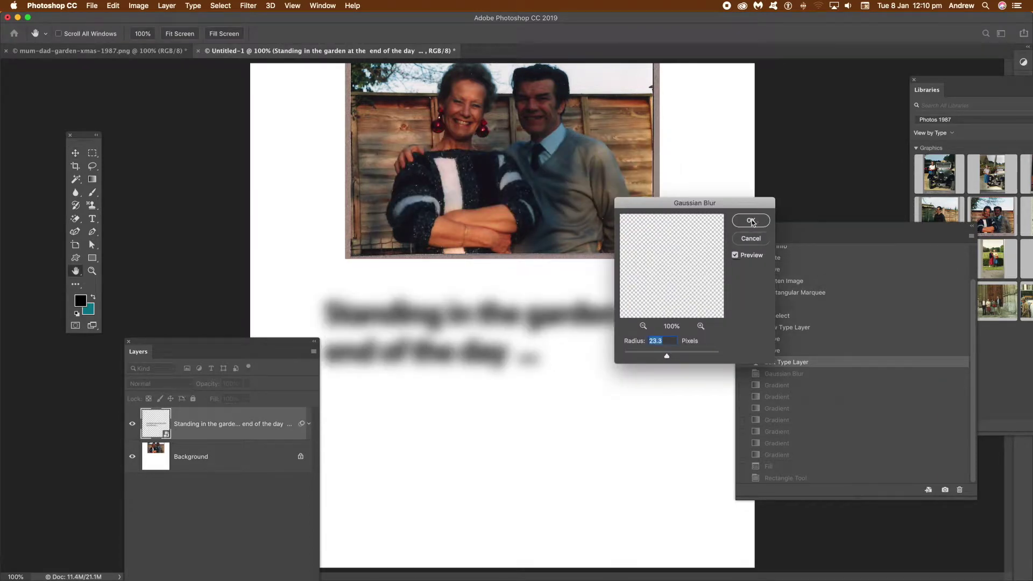
left_click(751, 221)
Step: Check the Edit menu for a Fade option, then switch off the blur smart filter
left_click(114, 6)
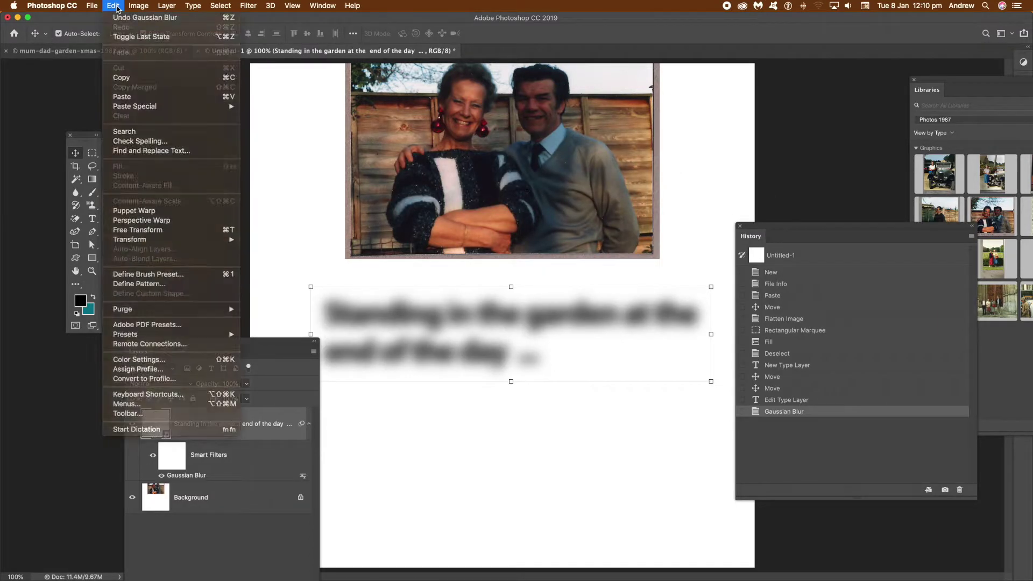
left_click(115, 7)
left_click(115, 6)
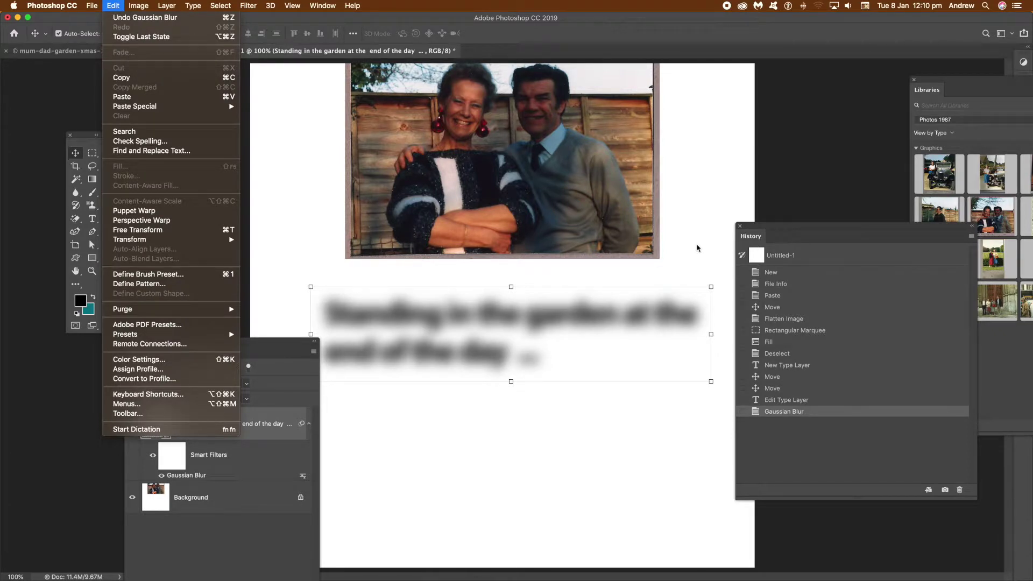
left_click(575, 298)
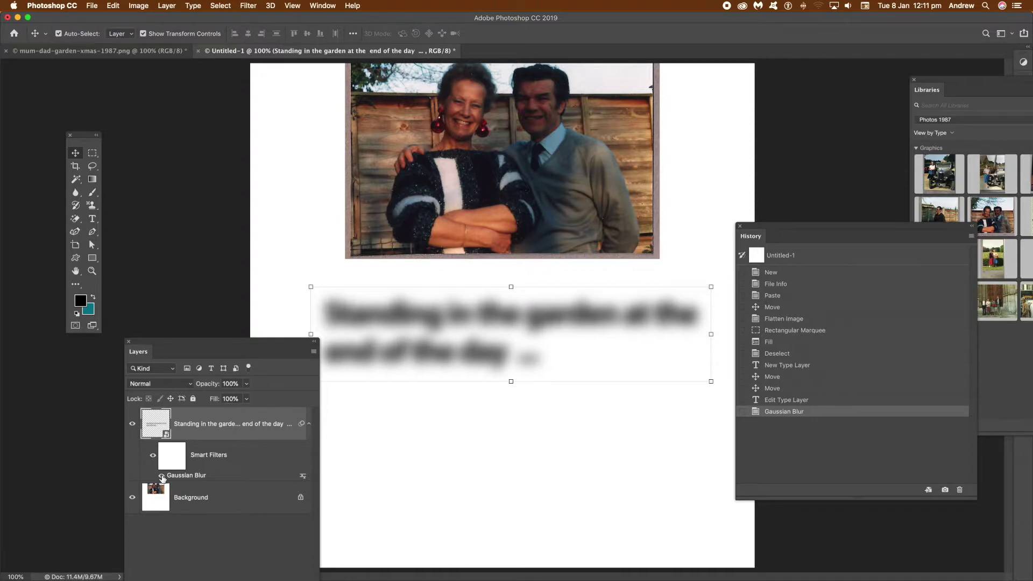
left_click(162, 476)
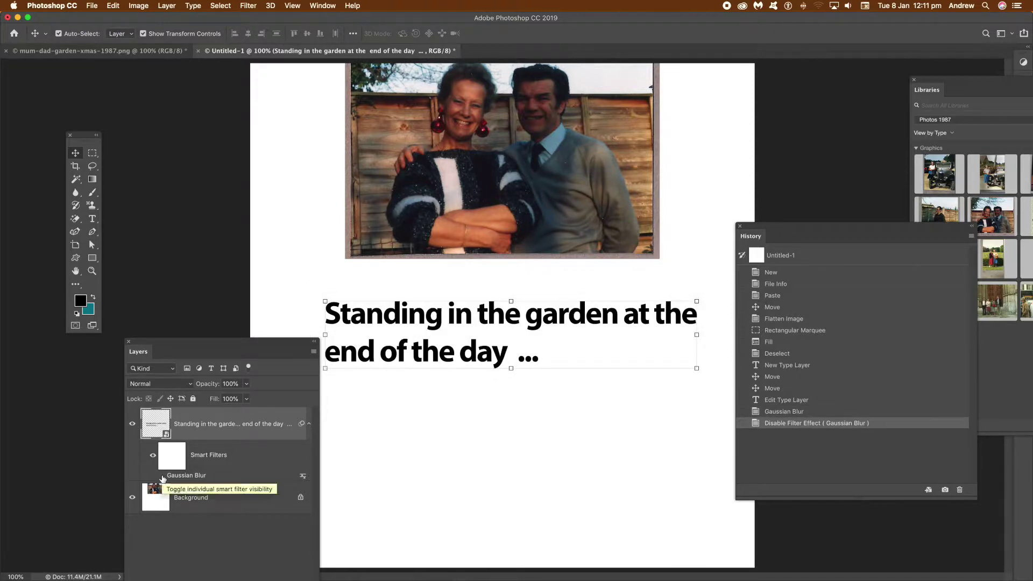
Step: Re-enable the blur and try Color Burn blending at 70% opacity in its blending options
left_click(162, 476)
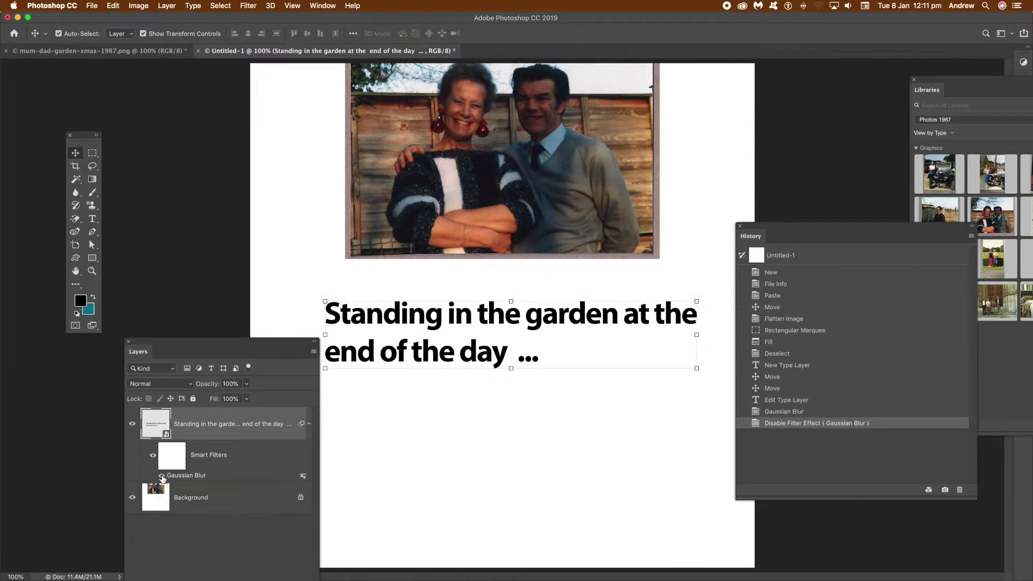
double_click(303, 477)
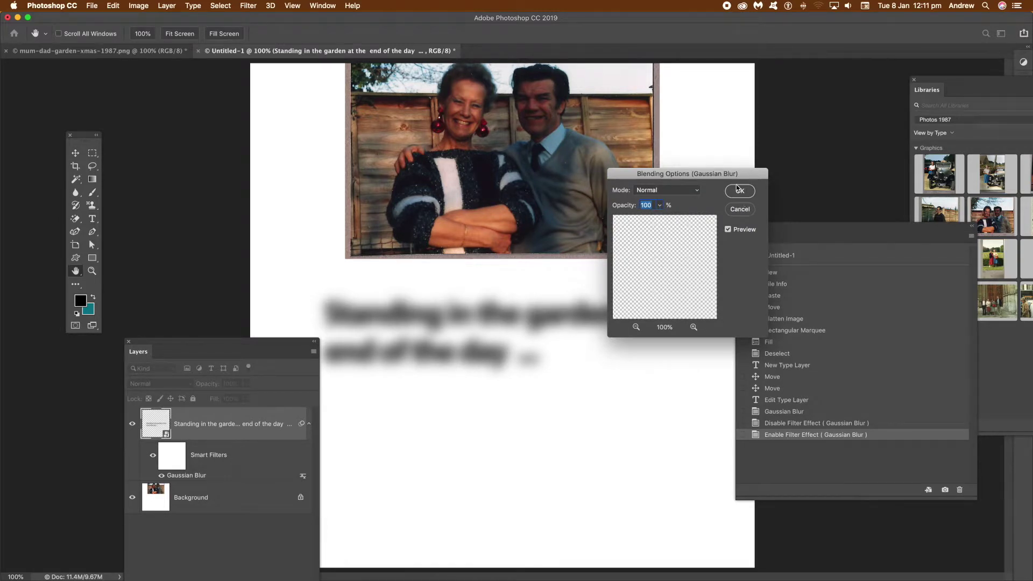
left_click(699, 194)
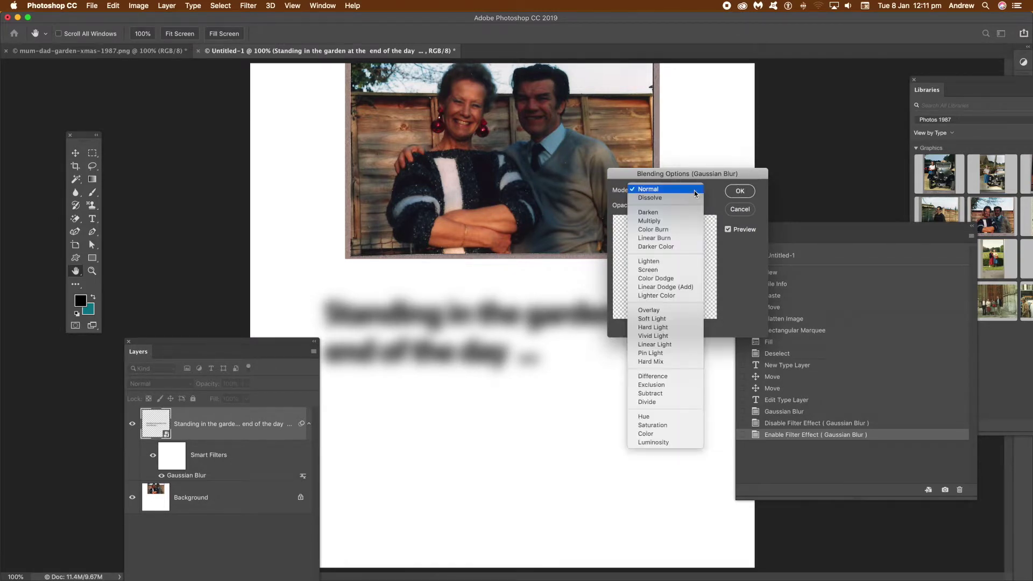
left_click(662, 232)
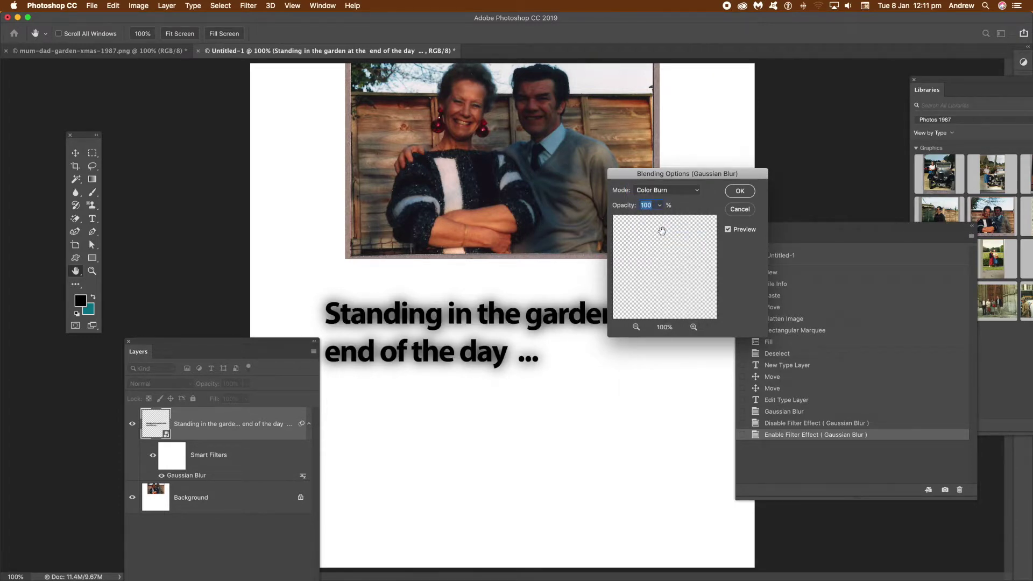
left_click(660, 207)
left_click_drag(635, 218, 647, 219)
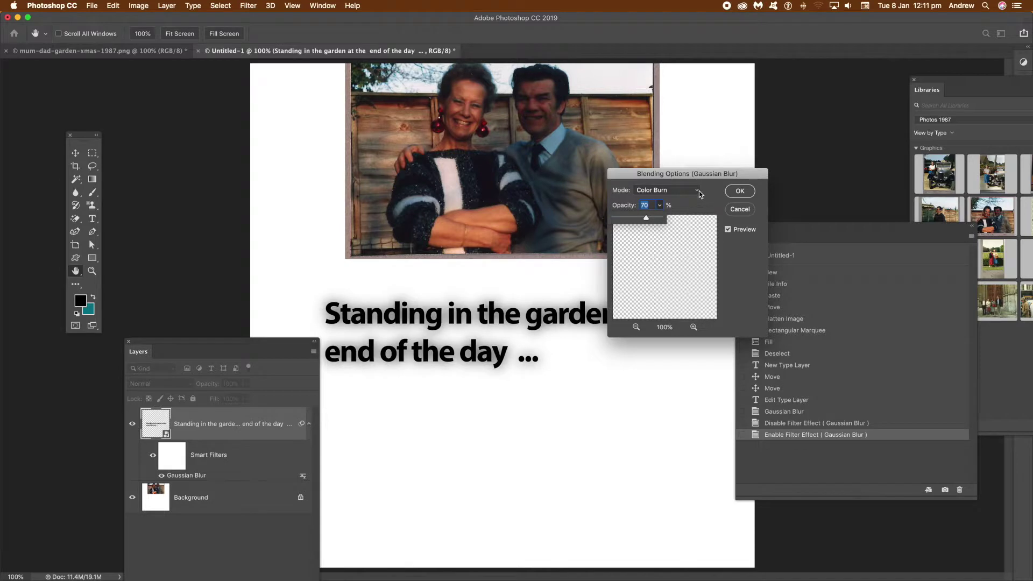
Step: Try Lighten and Difference blend modes for the blur, settling on Multiply
left_click(699, 192)
left_click(654, 222)
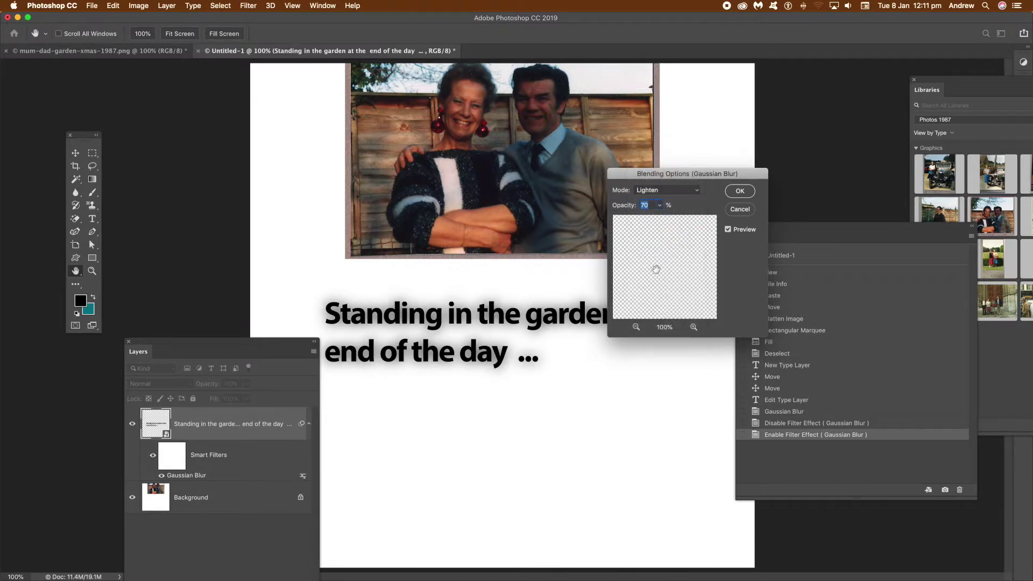
left_click(681, 191)
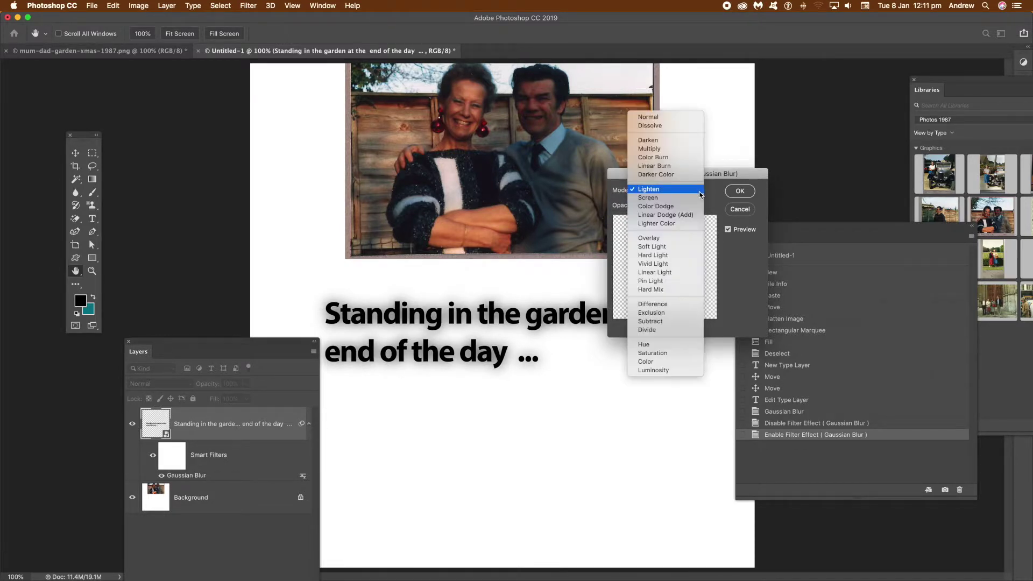
left_click(657, 308)
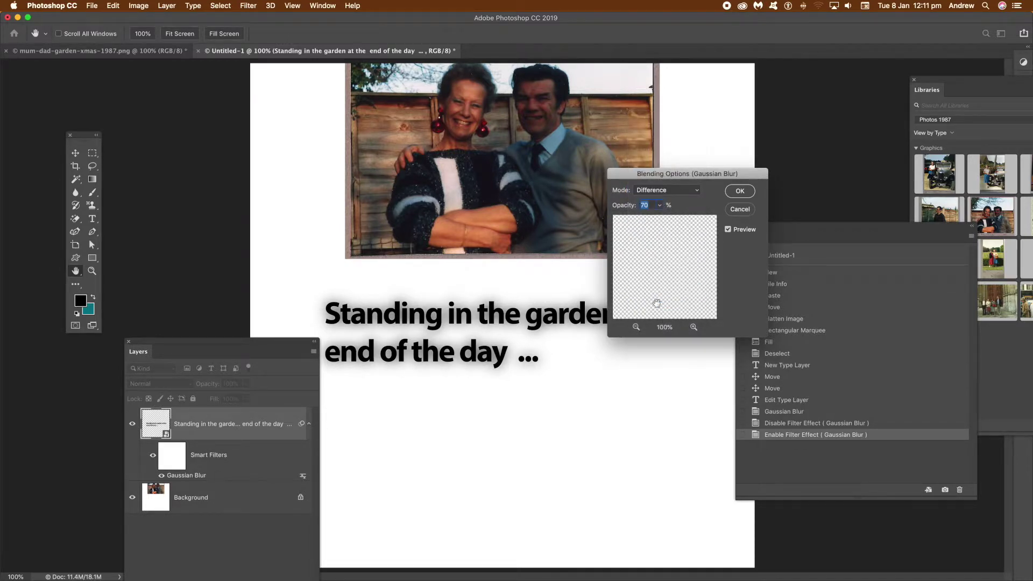
left_click(698, 192)
left_click(662, 39)
Step: Confirm Multiply blending at 70% opacity, then revert history to before the blur
left_click(659, 205)
left_click_drag(676, 218, 661, 218)
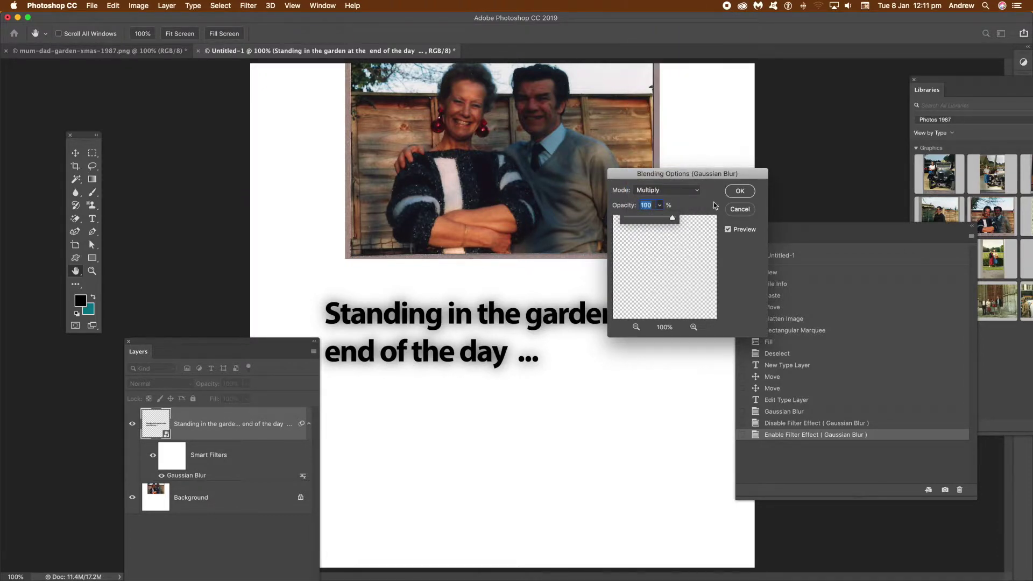
left_click(745, 193)
left_click(746, 193)
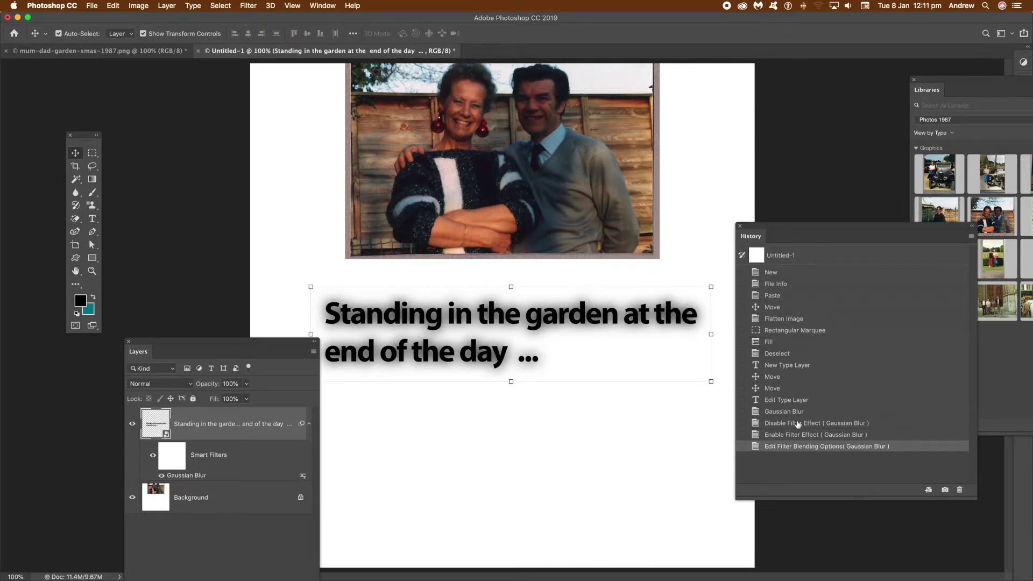
left_click(788, 401)
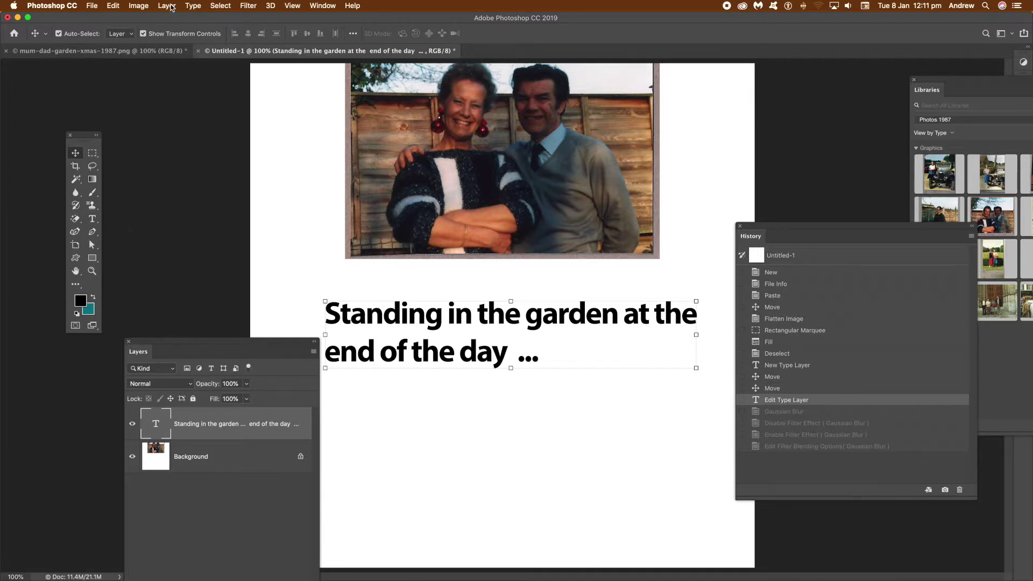
Step: Flatten the image so the sharp caption merges into the Background layer
left_click(171, 8)
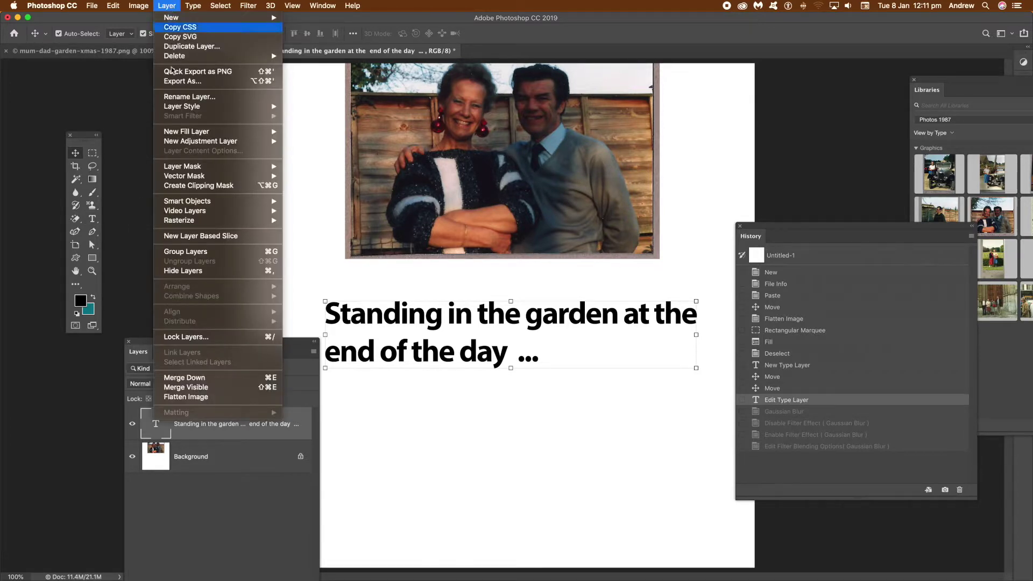
left_click(193, 398)
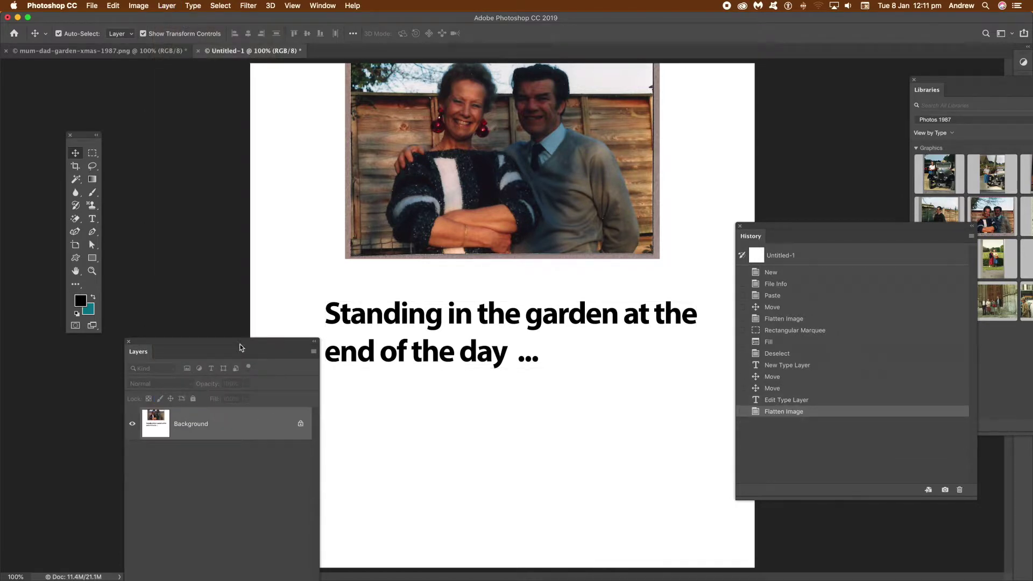
left_click(95, 154)
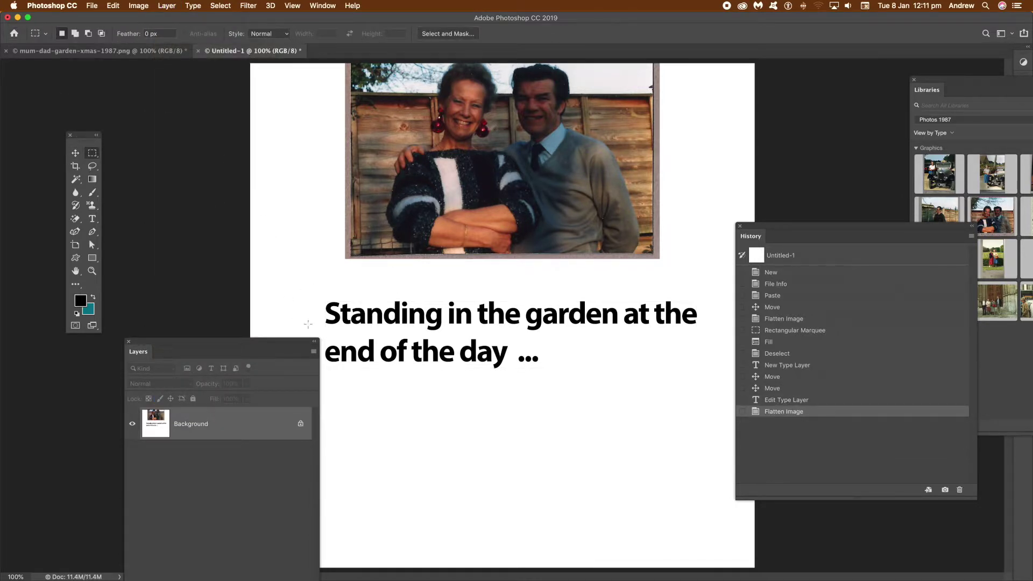
Step: Select a rectangle around the caption and apply a 6.2-pixel Gaussian Blur to it
left_click_drag(307, 288, 712, 373)
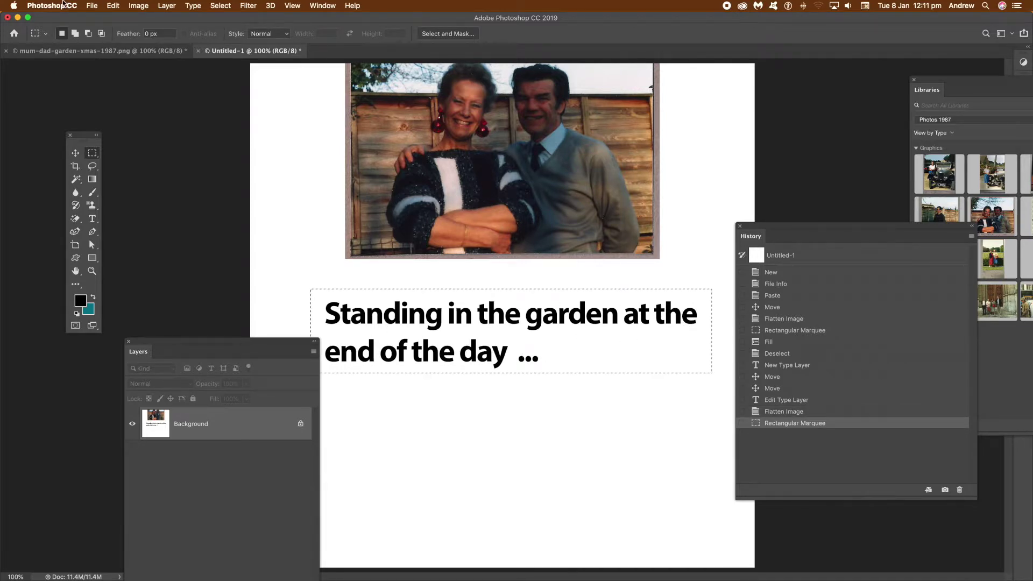
left_click(247, 6)
mouse_move(284, 130)
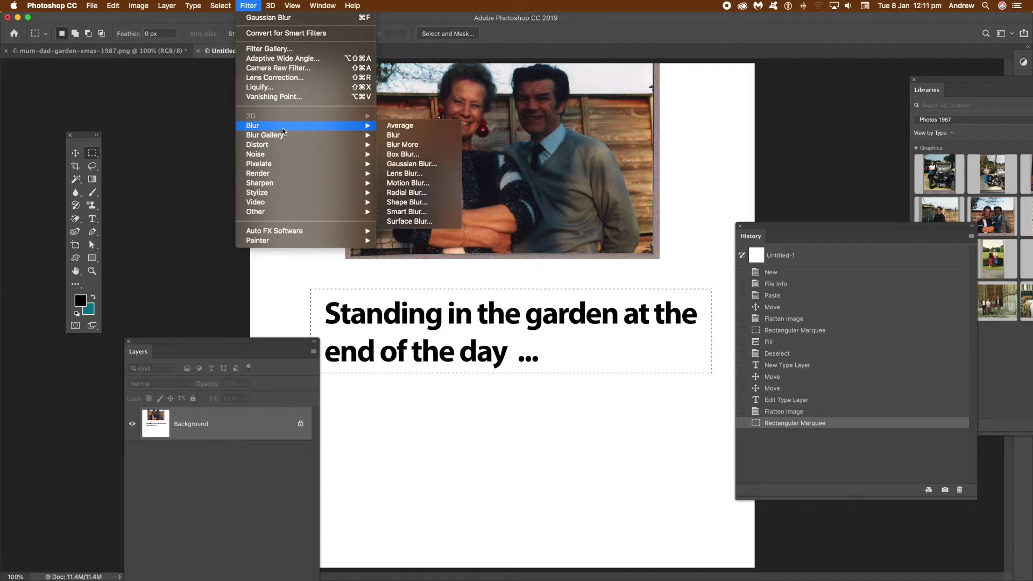
left_click(412, 164)
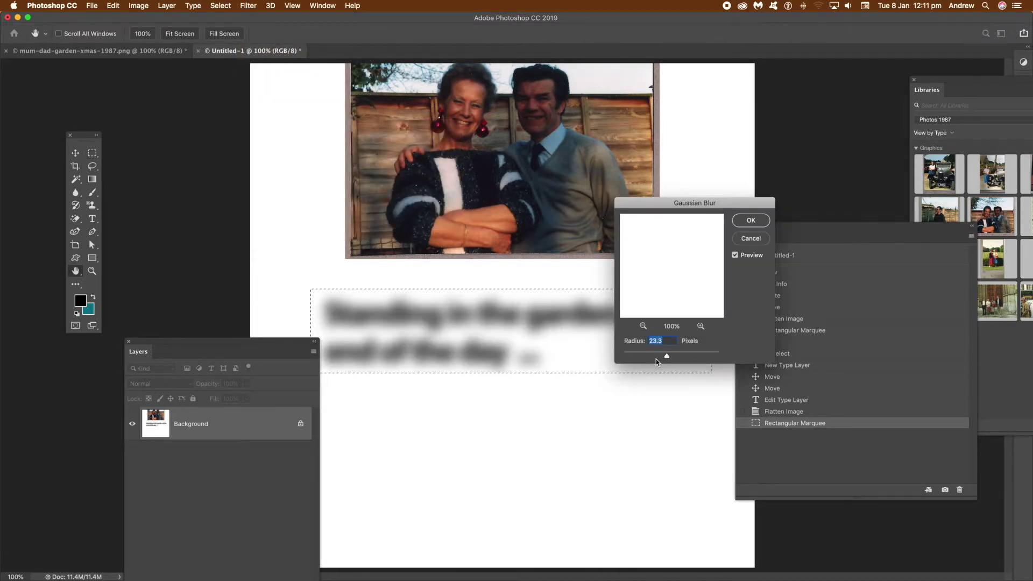
left_click_drag(657, 360, 653, 357)
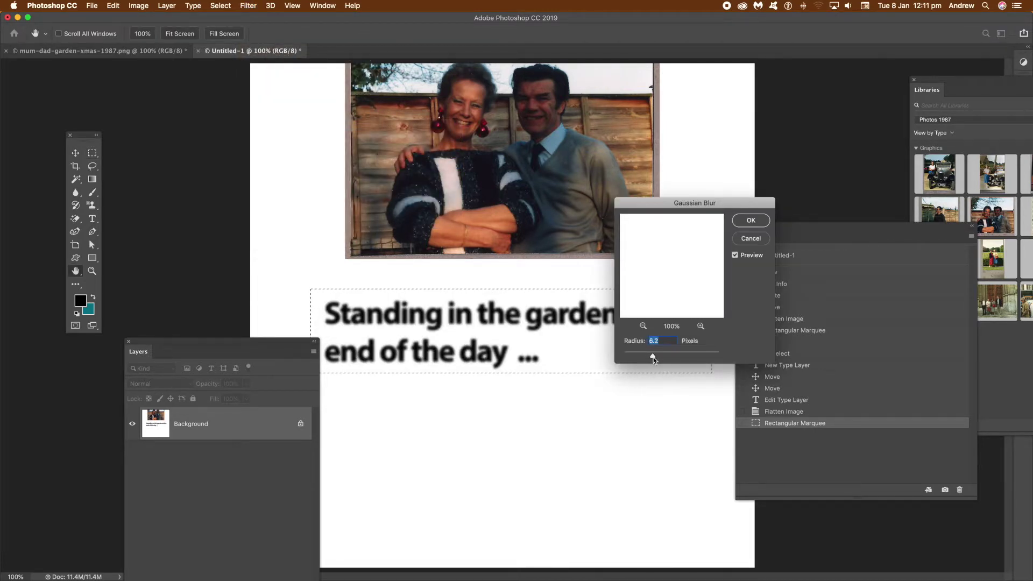
left_click(751, 220)
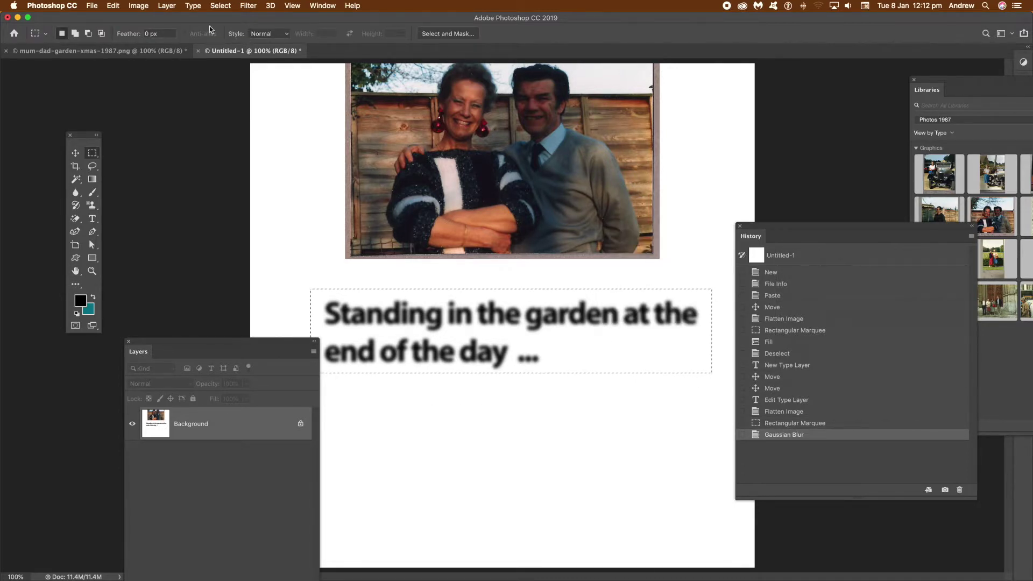
Step: Open Fade Gaussian Blur, adjust its opacity and try Multiply mode
left_click(109, 4)
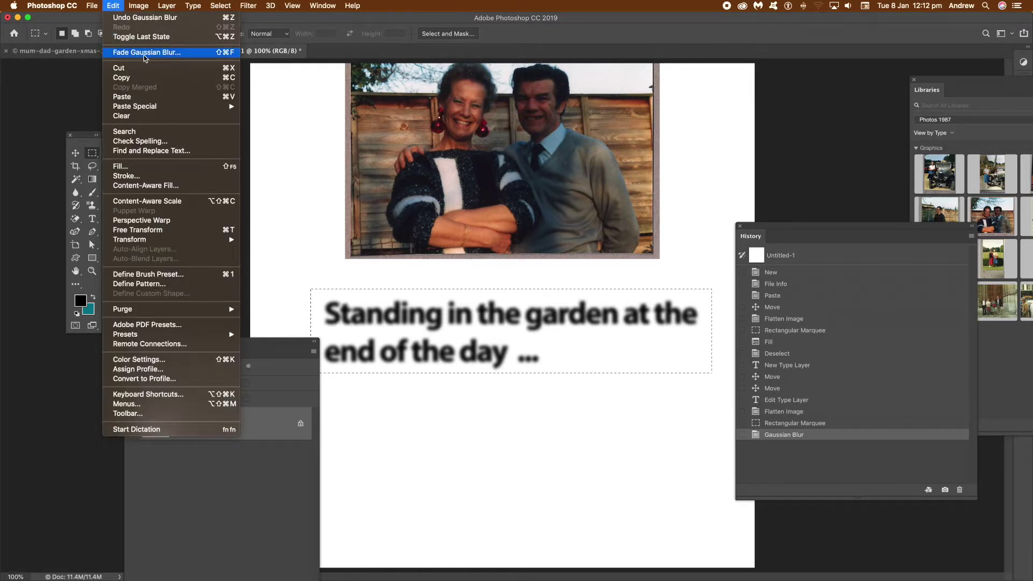
left_click(168, 54)
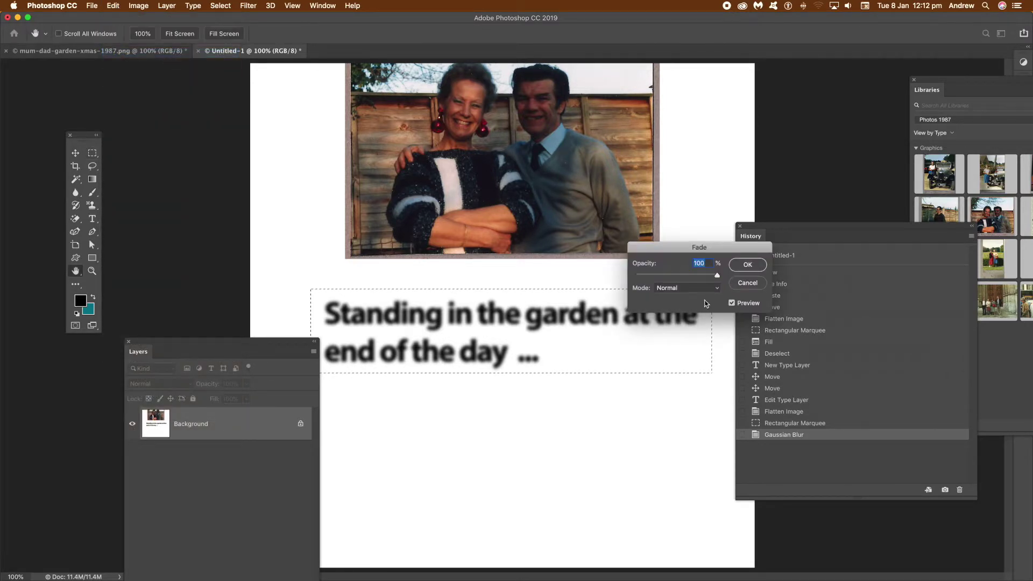
mouse_move(687, 279)
left_mouse_down()
mouse_move(658, 275)
mouse_move(696, 280)
left_mouse_up()
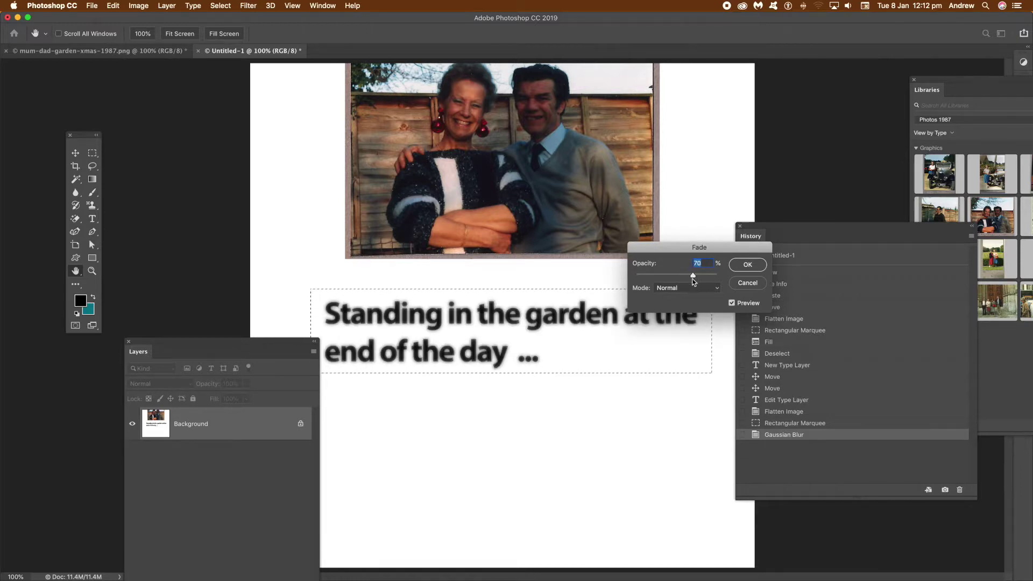
left_click(691, 289)
key("Escape")
key("shift+alt+m")
Step: Try Lighten mode with lower opacity, cancel the fade, and revert to before the blur
left_click(676, 291)
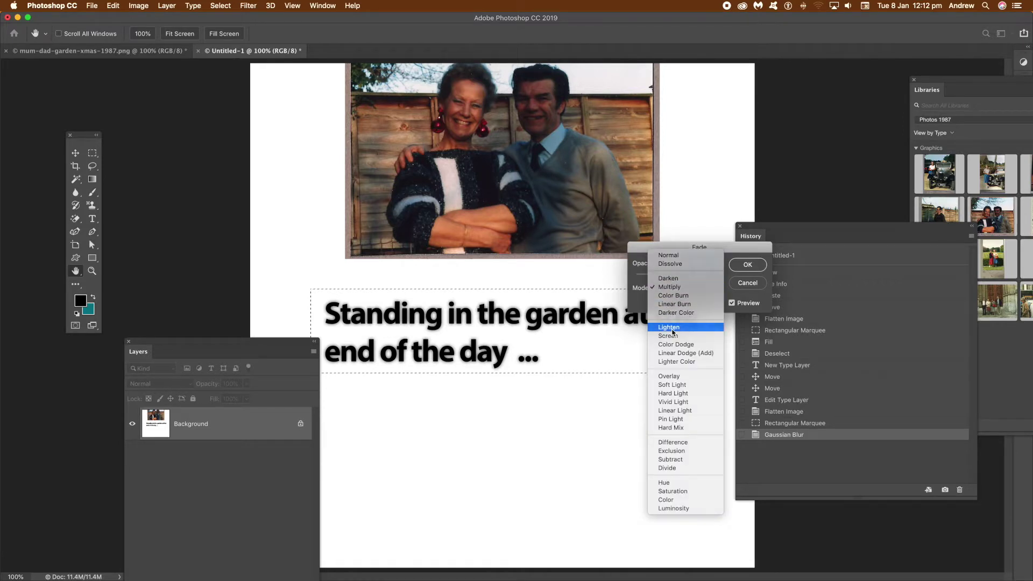
left_click(672, 328)
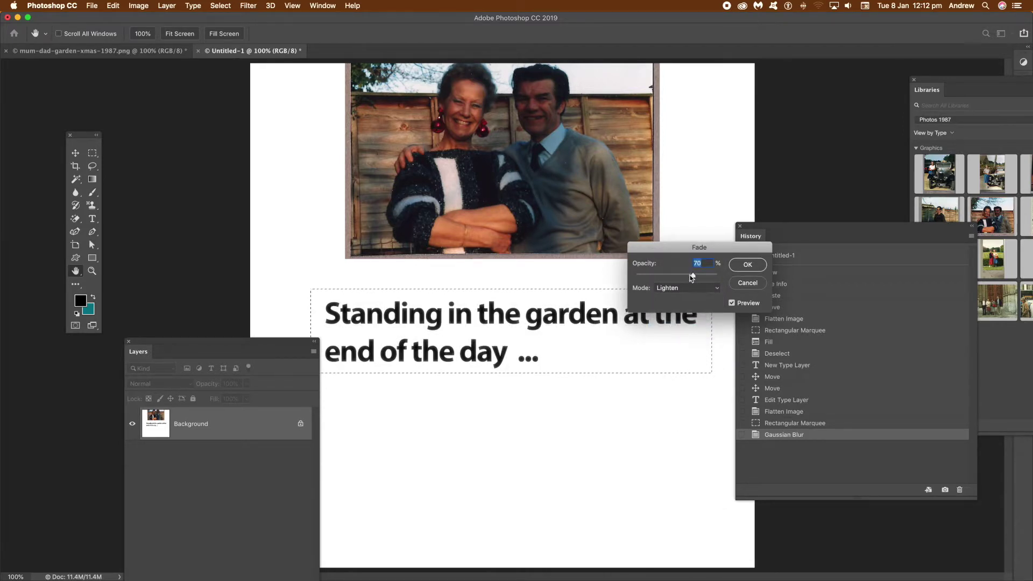
left_click_drag(690, 274, 661, 274)
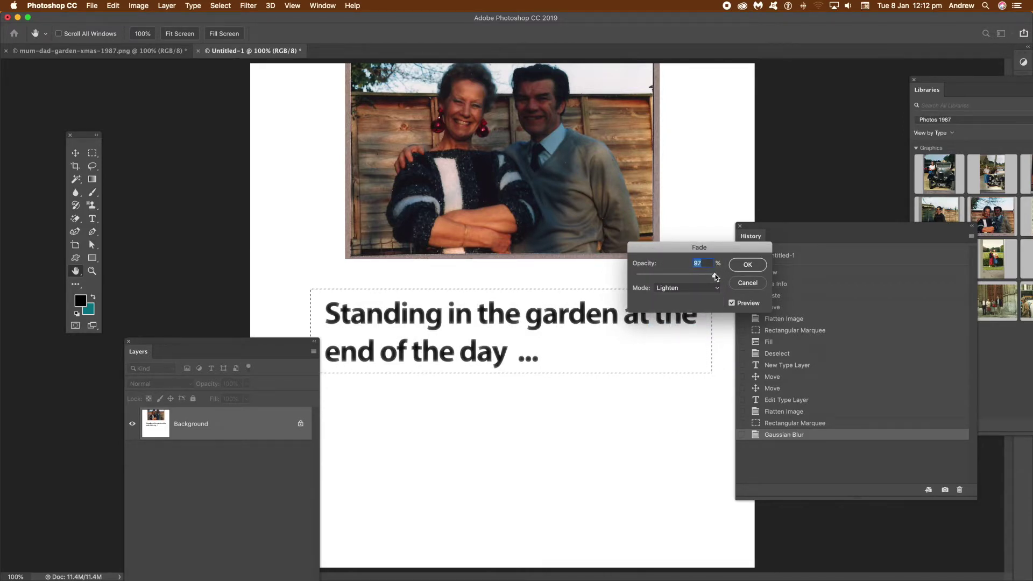
left_click(755, 287)
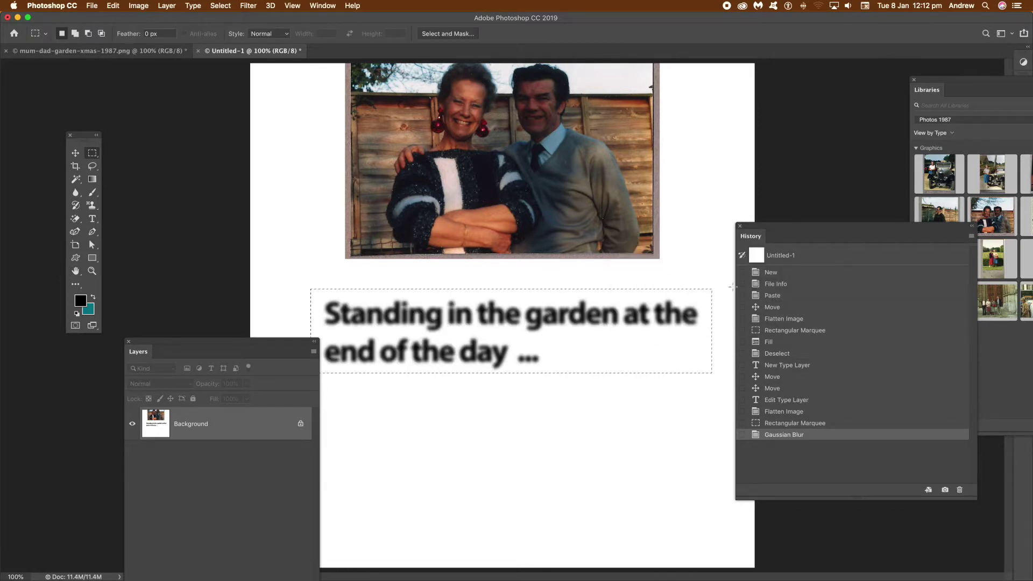
left_click(789, 424)
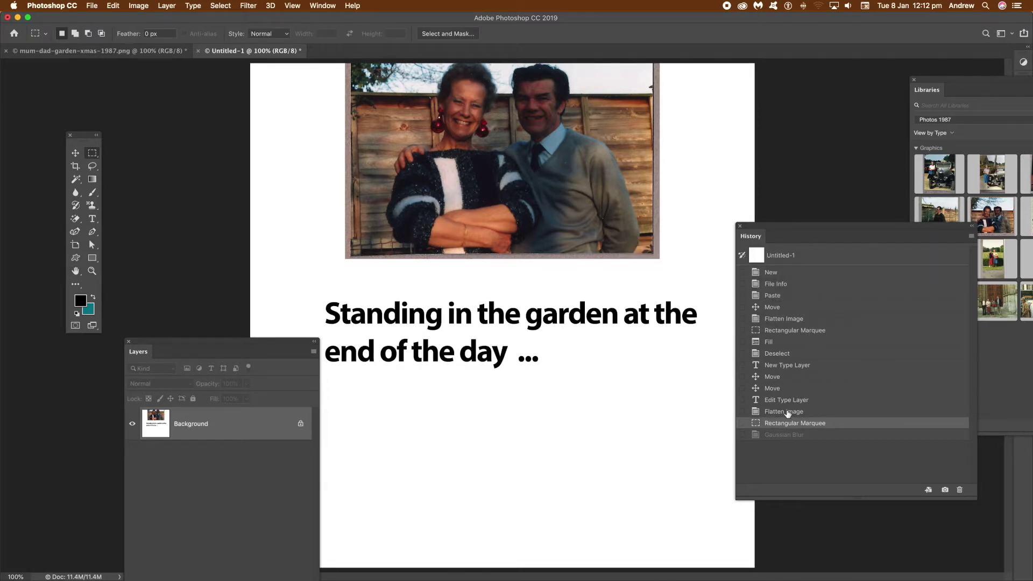
left_click(788, 413)
left_click_drag(312, 294, 445, 335)
left_click(248, 5)
left_click(249, 18)
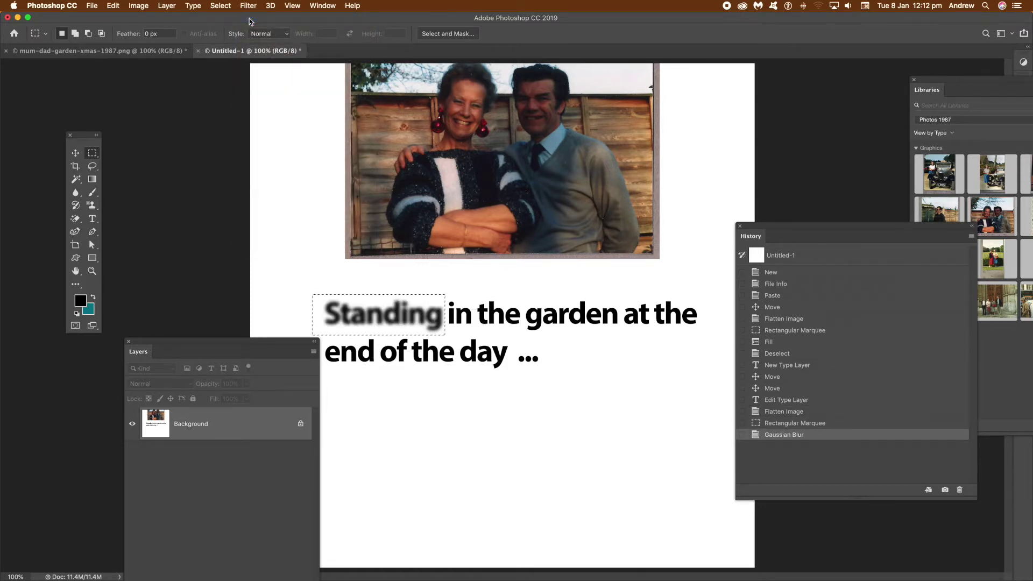
left_click(218, 5)
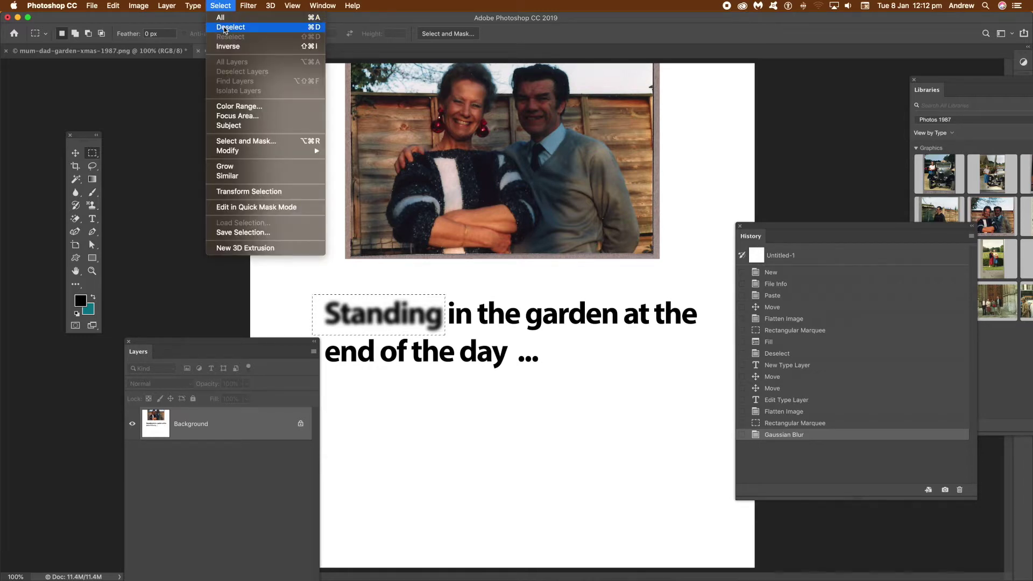
left_click(224, 28)
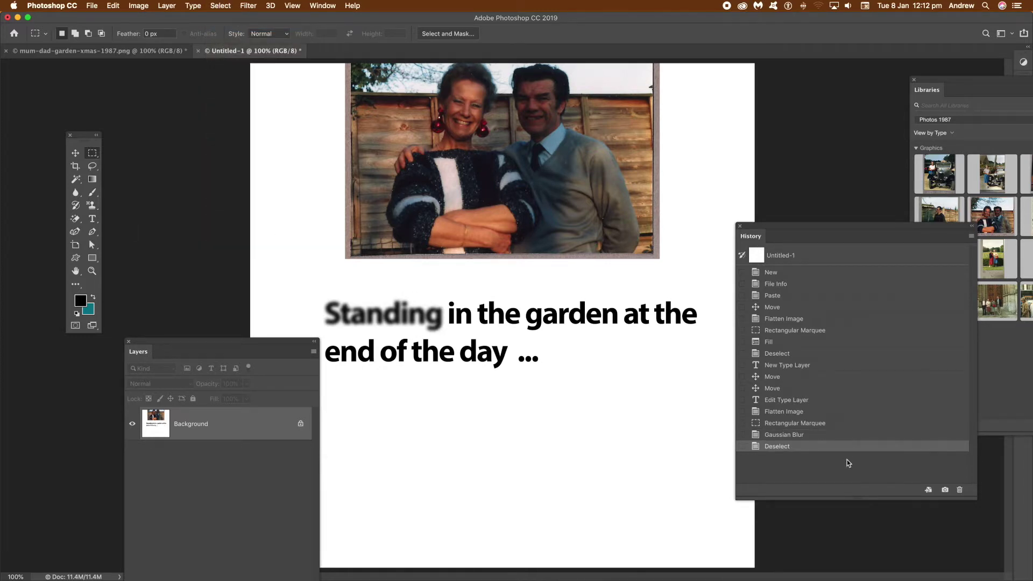
left_click(780, 423)
Step: Return to the flattened state and brush the Blur tool over the words 'Standing' and 'end'
left_click(784, 412)
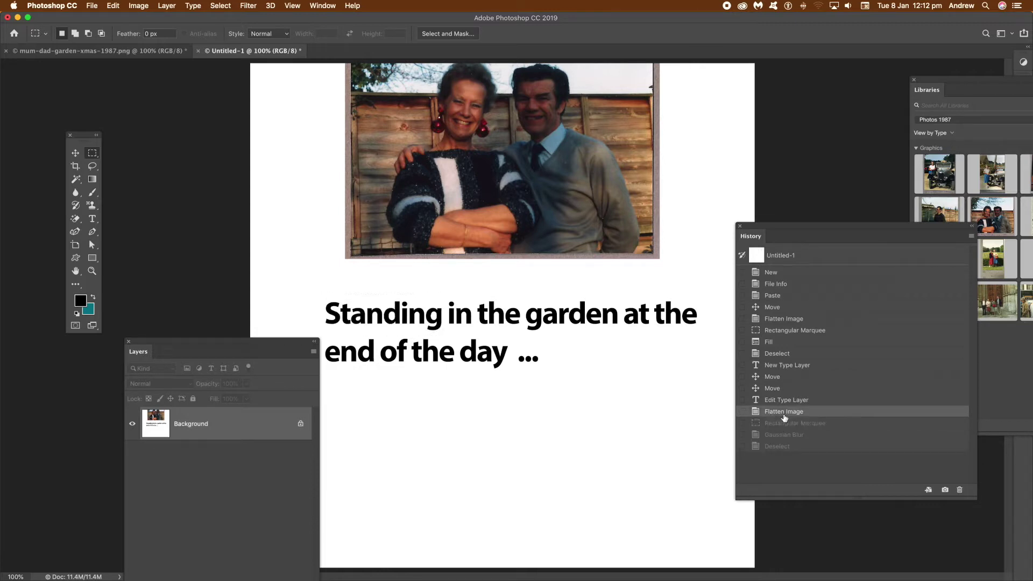
left_click(77, 195)
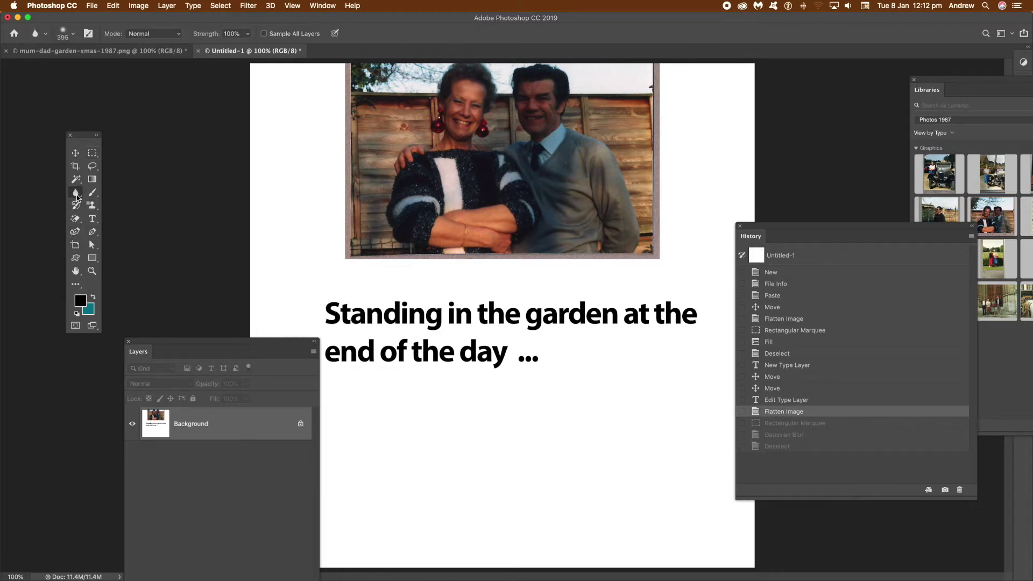
left_click(130, 220)
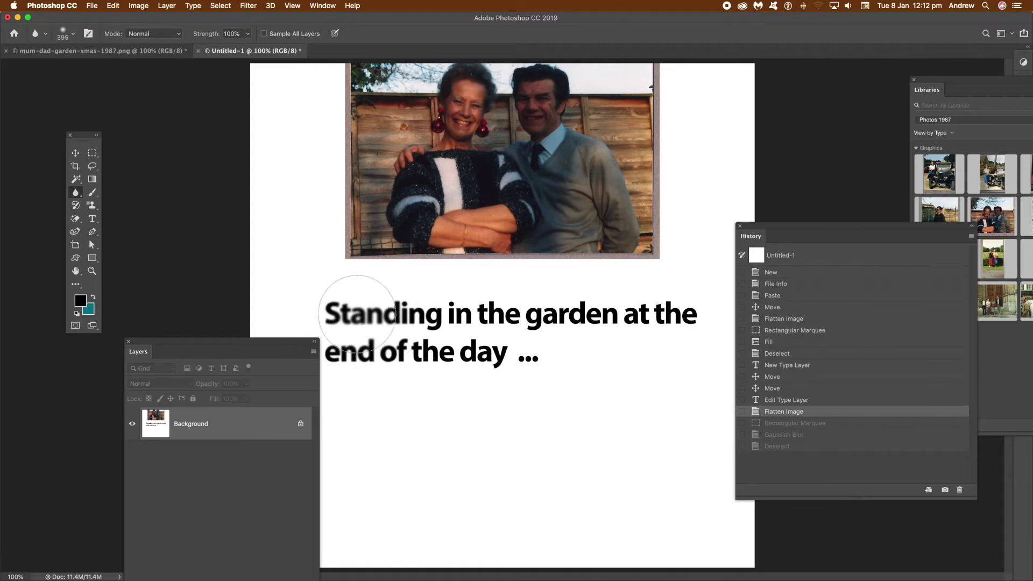
mouse_move(349, 352)
left_mouse_down()
mouse_move(398, 349)
mouse_move(406, 317)
mouse_move(371, 355)
mouse_move(397, 329)
mouse_move(462, 333)
mouse_move(412, 312)
mouse_move(351, 336)
mouse_move(281, 312)
mouse_move(311, 300)
mouse_move(323, 325)
mouse_move(306, 323)
mouse_move(328, 318)
mouse_move(348, 339)
mouse_move(312, 302)
mouse_move(295, 317)
left_mouse_up()
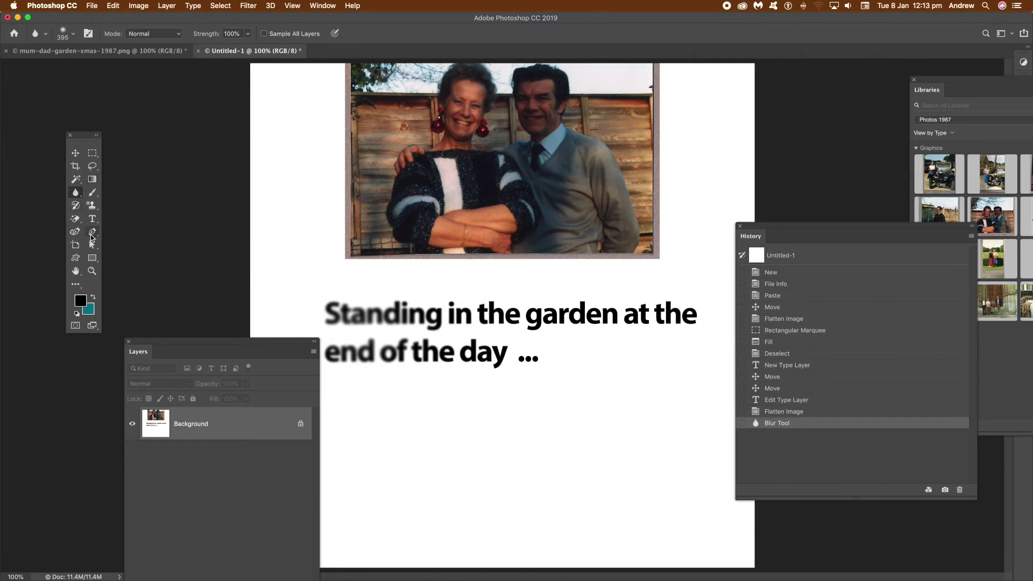
left_click(93, 219)
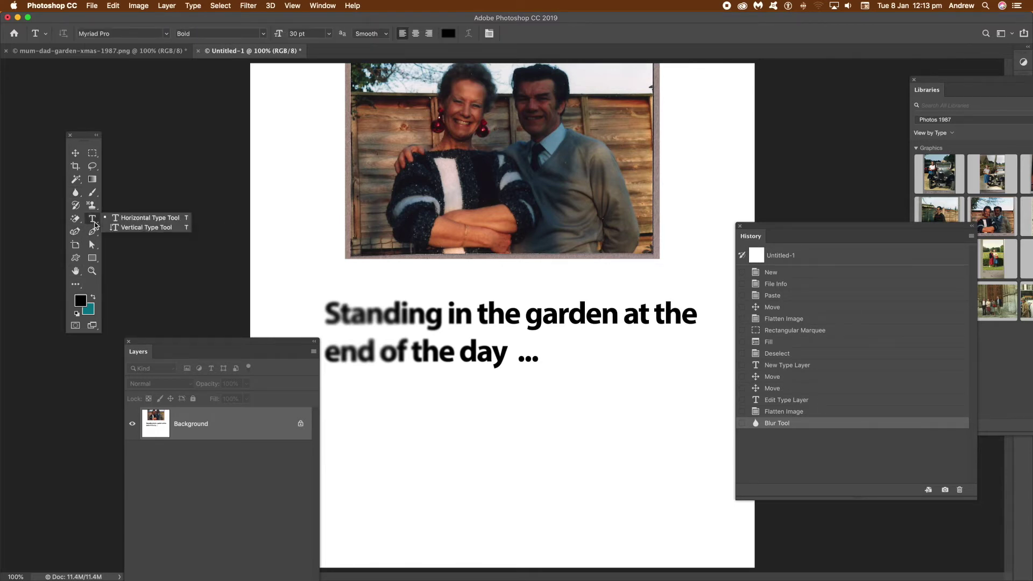
Step: Add a Lorem ipsum paragraph below the caption and blur it with a Gaussian Blur smart filter
left_click_drag(381, 384, 663, 515)
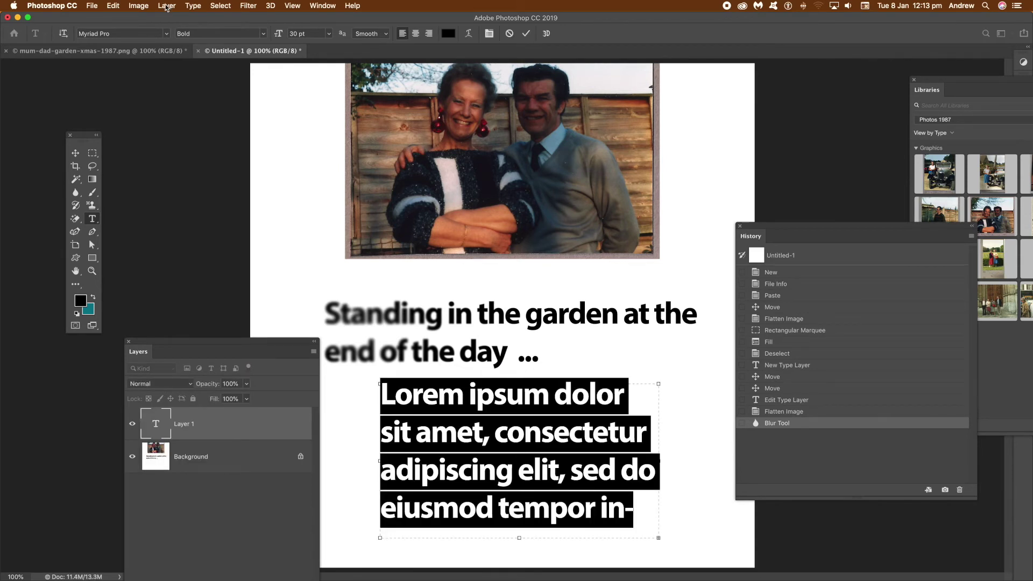
left_click(526, 34)
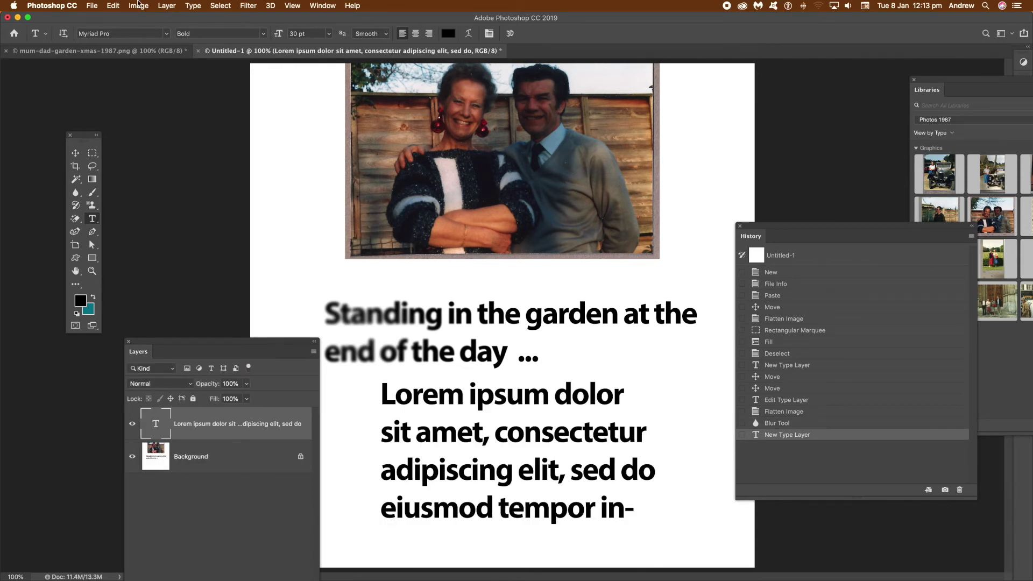
left_click(166, 7)
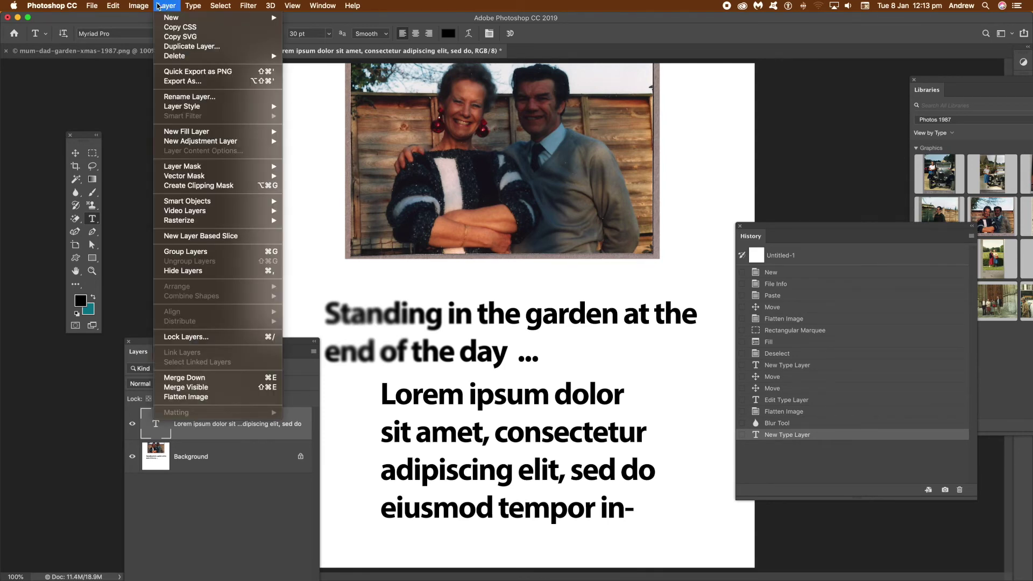
mouse_move(248, 6)
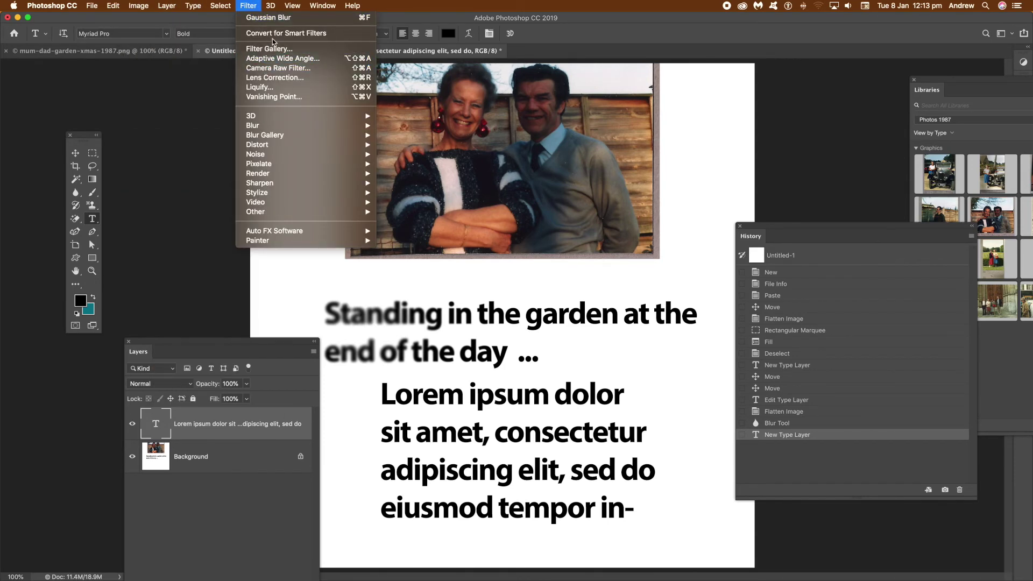
mouse_move(277, 128)
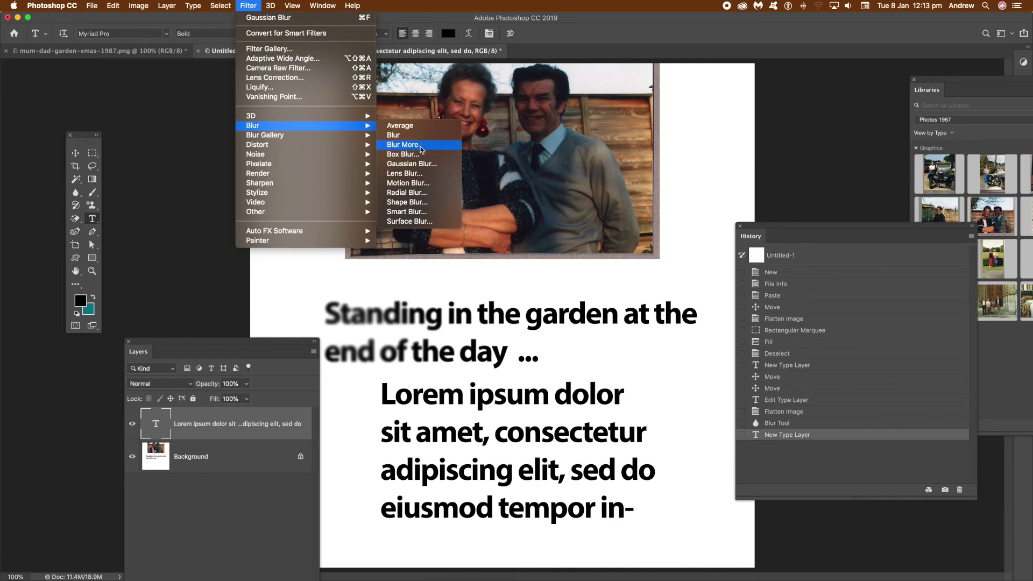
left_click(411, 163)
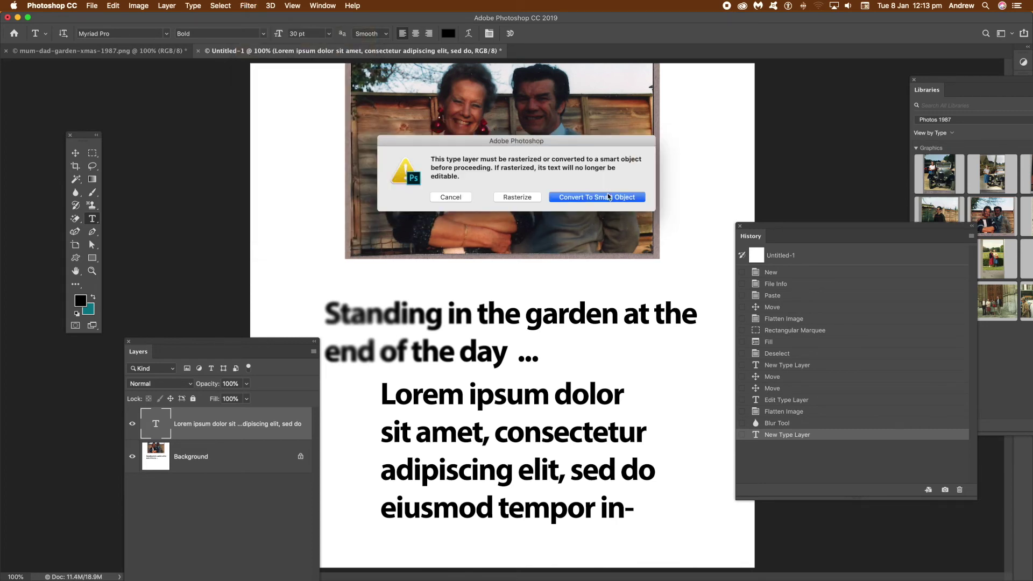
left_click(609, 197)
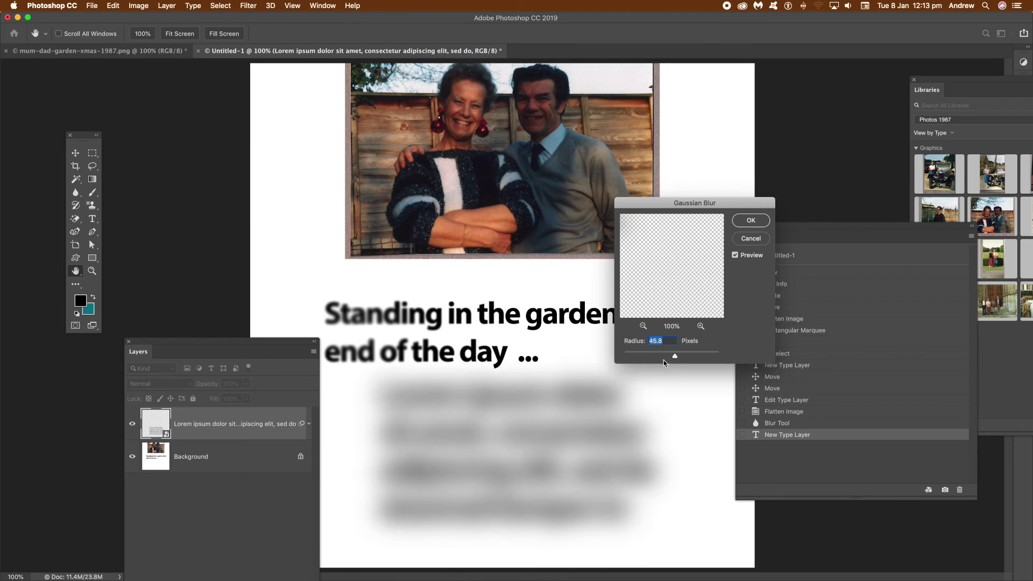
left_click(751, 221)
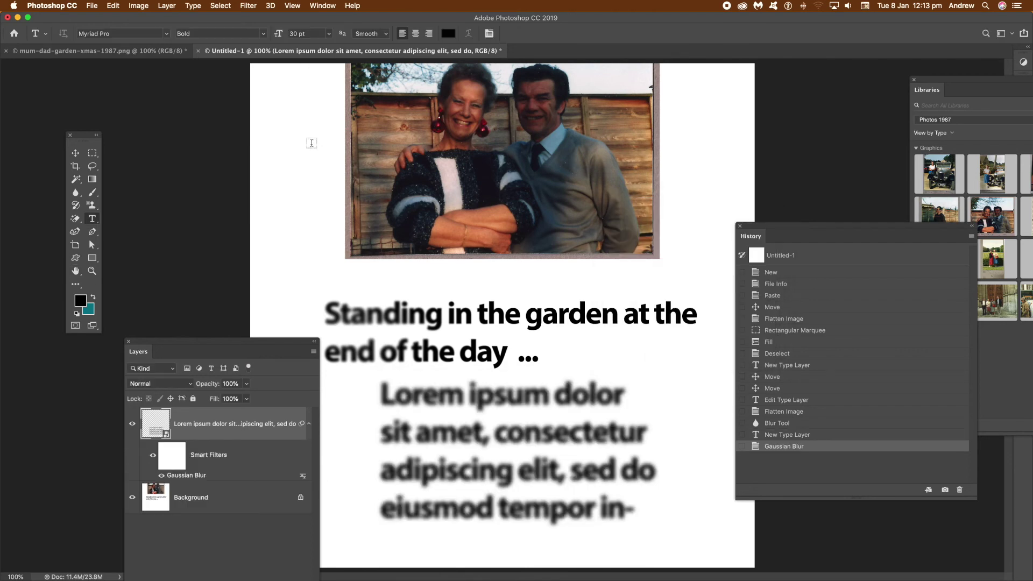
left_click(168, 6)
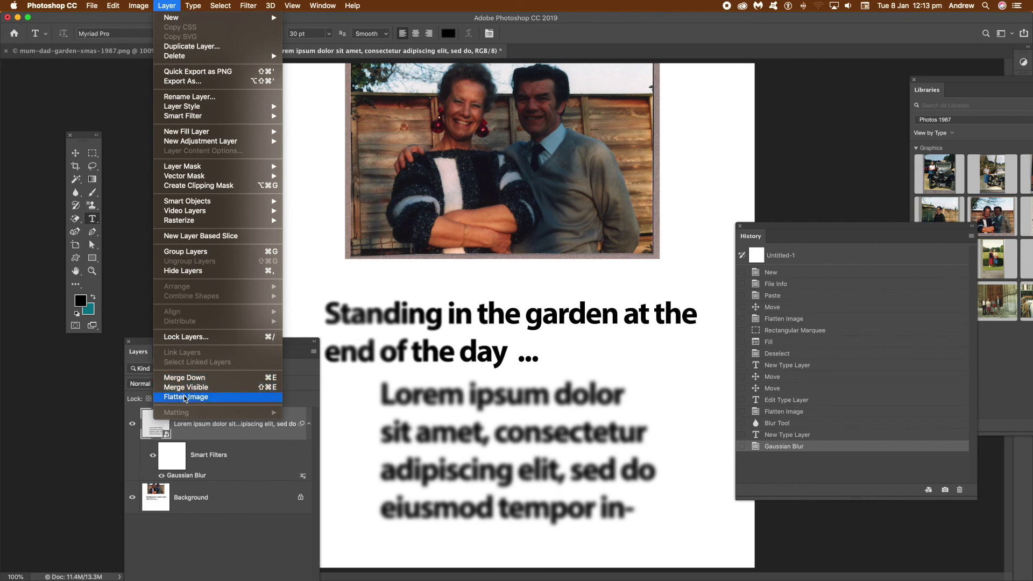